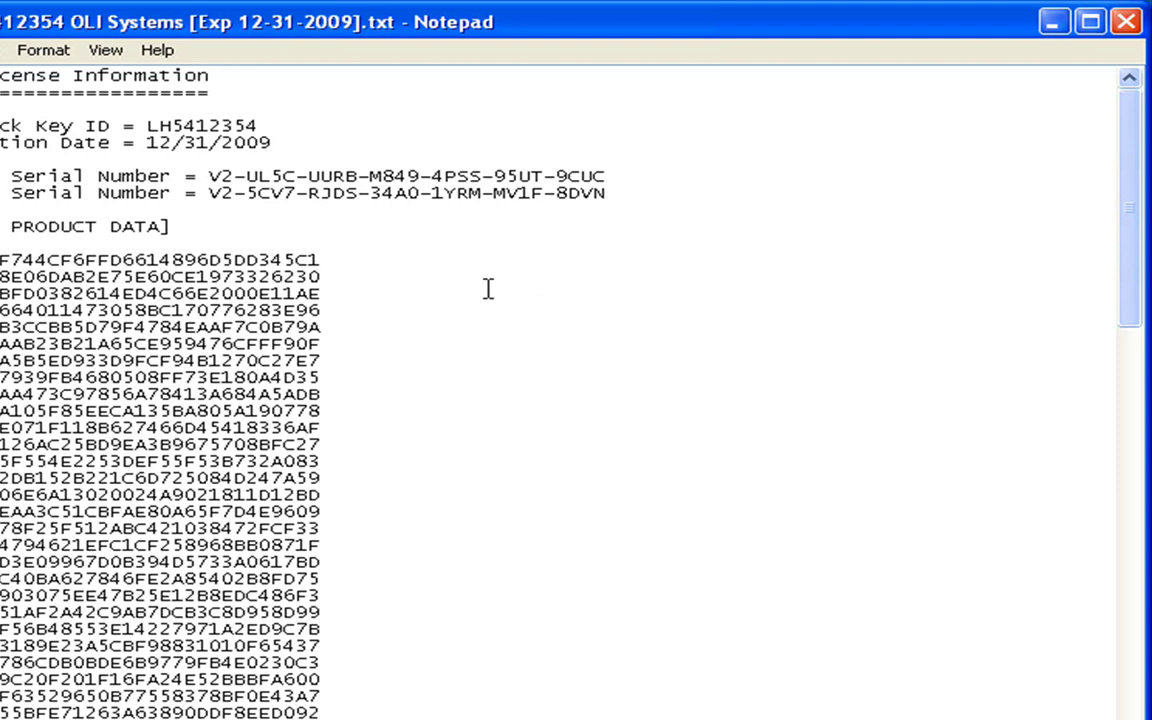
# Scroll through the license file in Notepad to its end and back to the top.
pyautogui.scroll(-4, 488, 289)
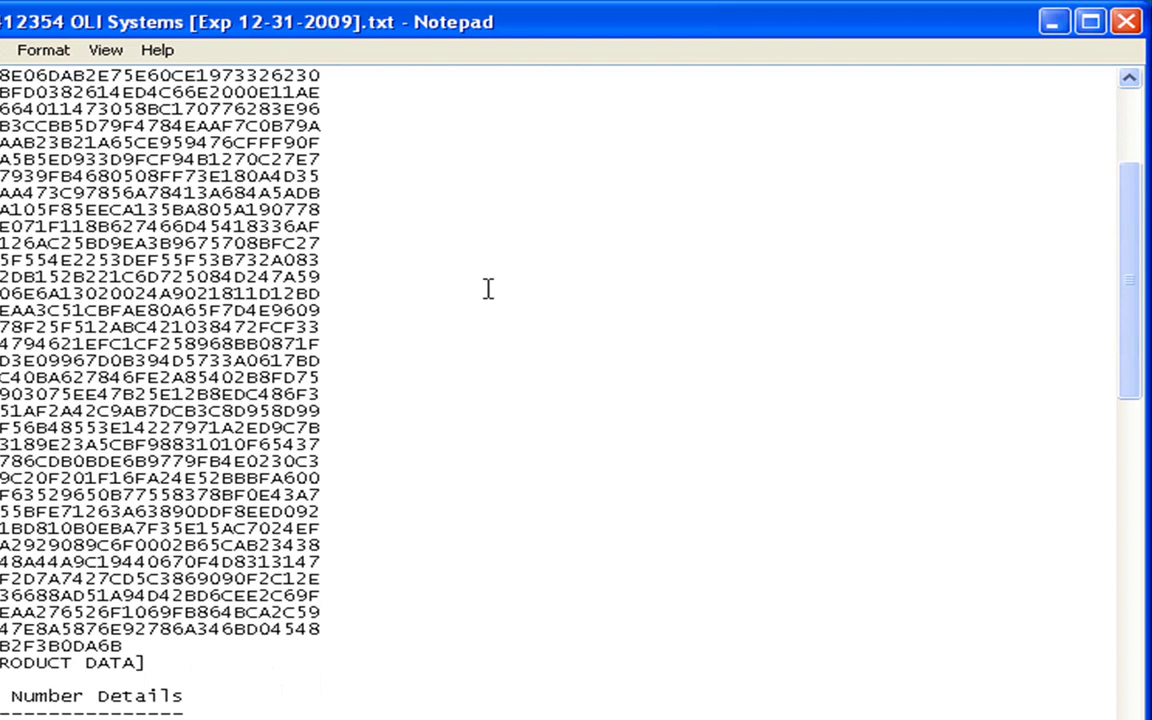
pyautogui.scroll(-7, 488, 289)
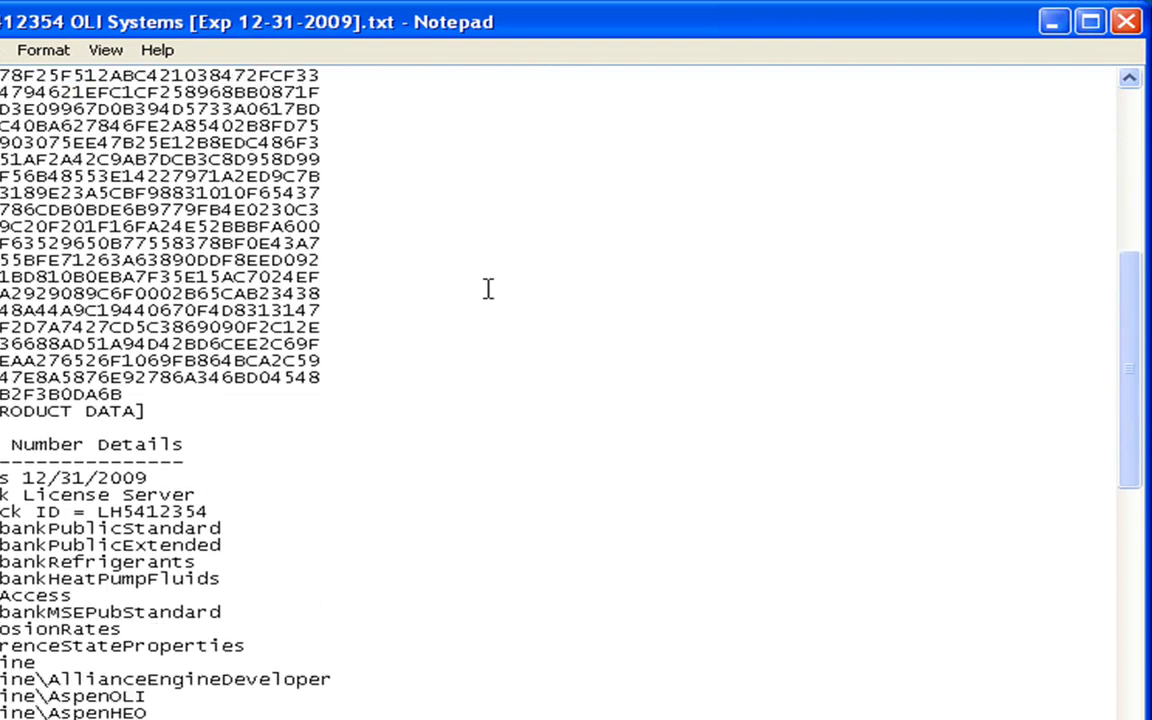
pyautogui.scroll(-2, 488, 289)
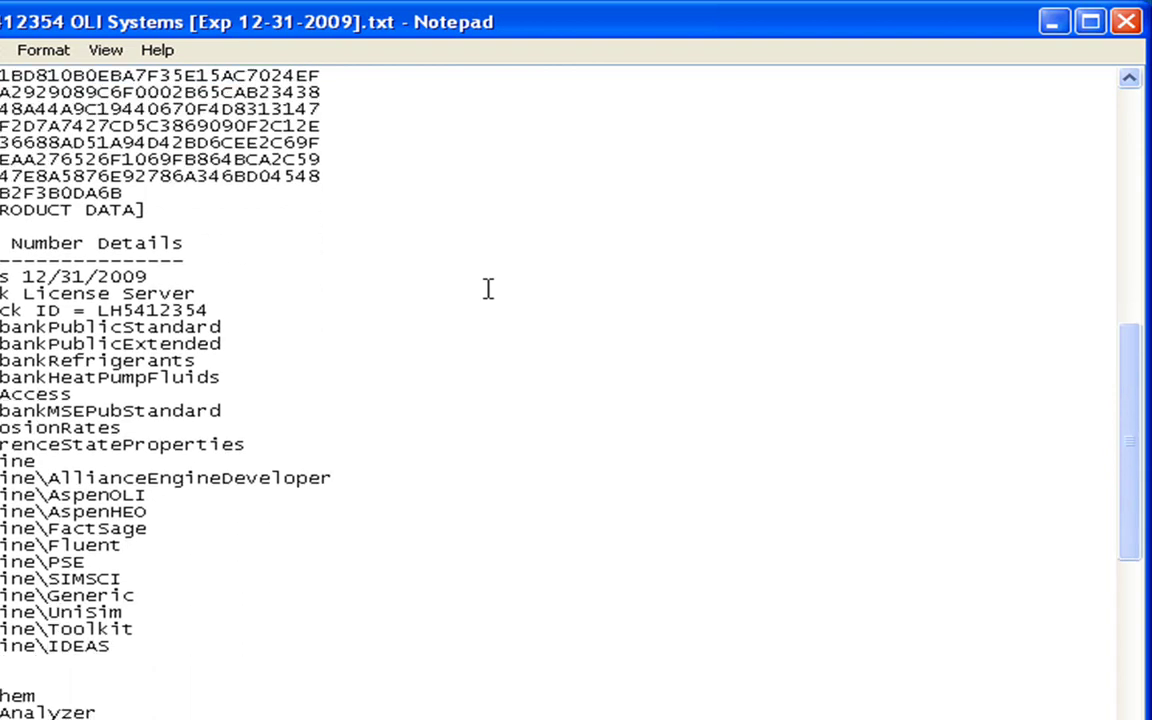
pyautogui.scroll(-6, 488, 289)
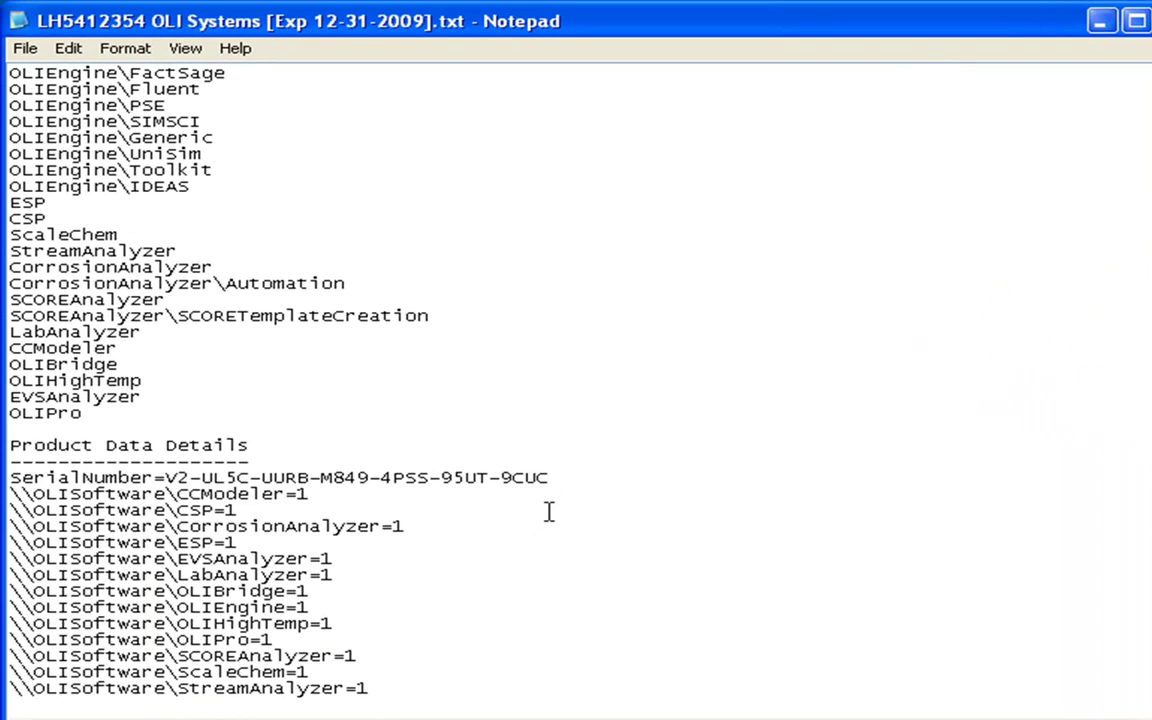
pyautogui.scroll(20, 548, 511)
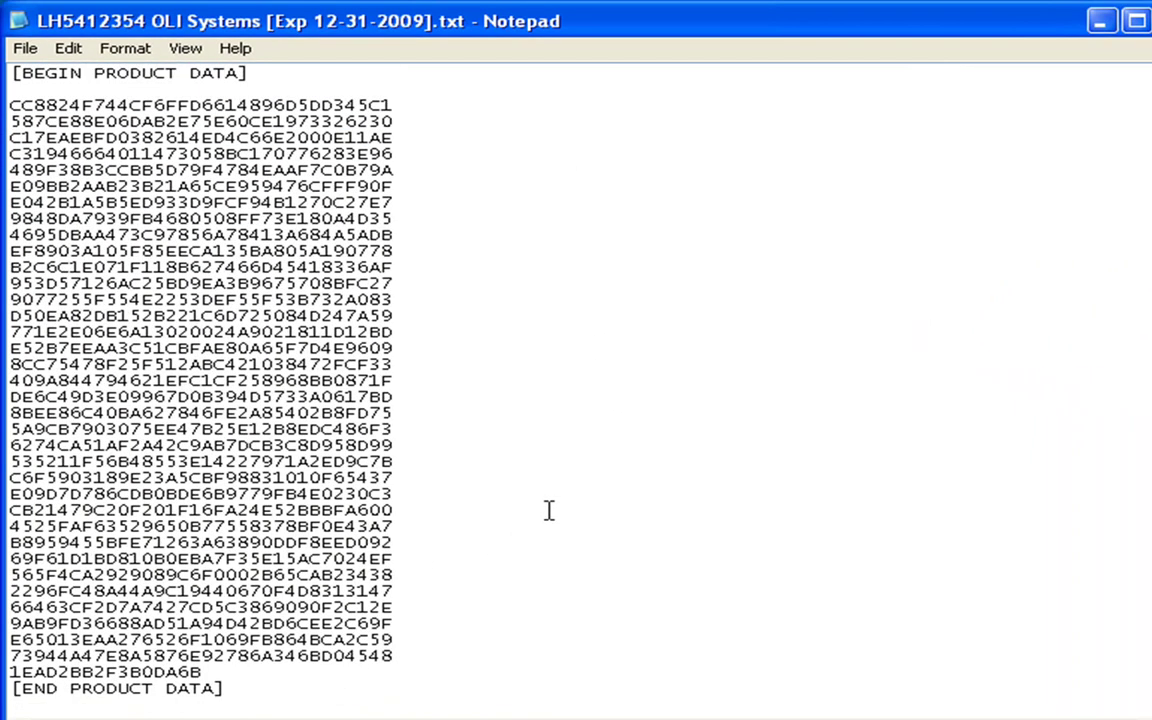
pyautogui.scroll(1, 548, 511)
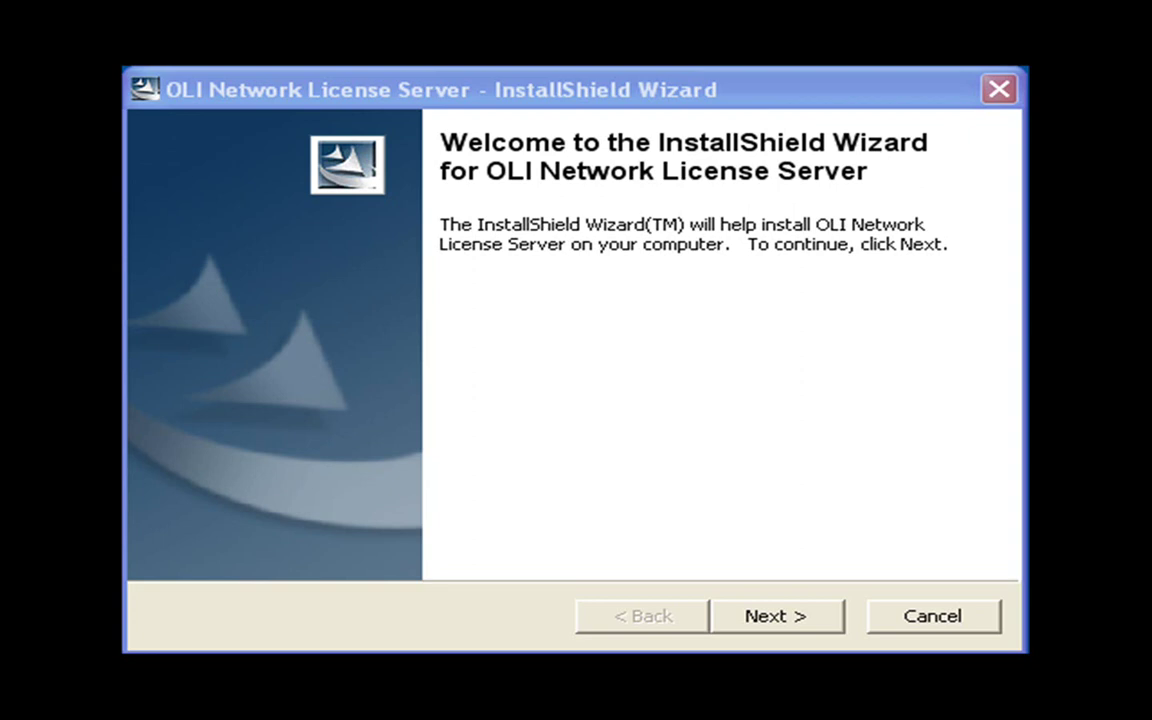
# Get past the wizard welcome page and enter the package password to extract the setup files.
pyautogui.click(778, 617)
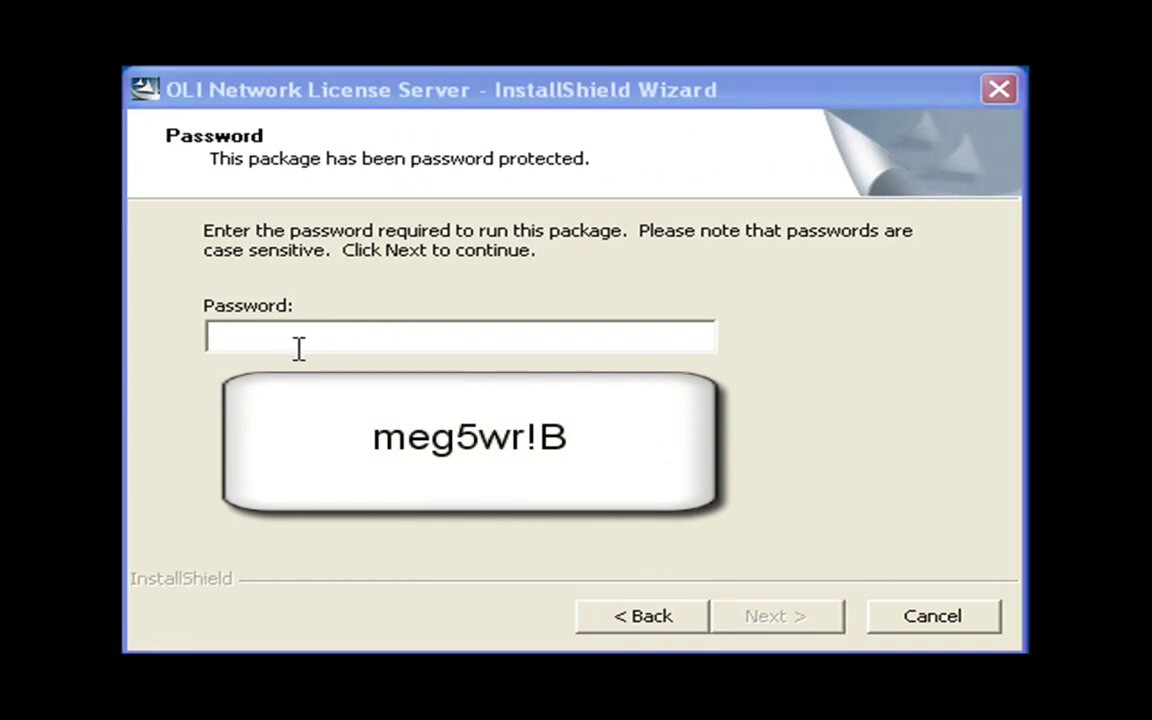
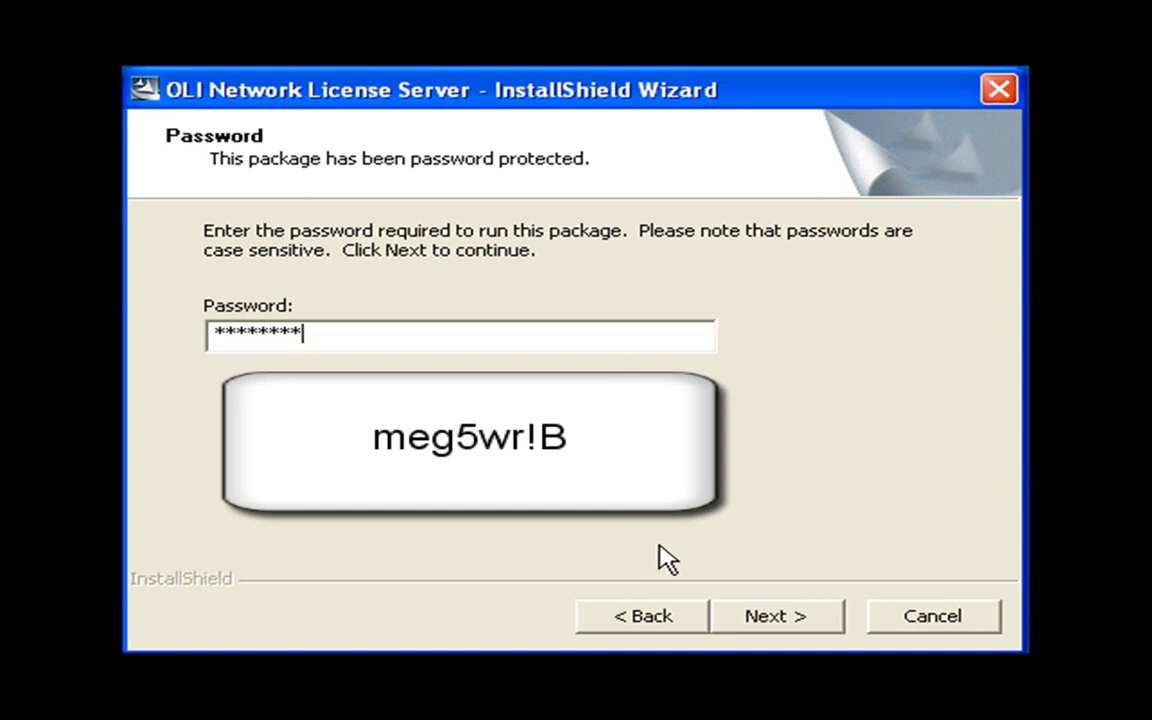
pyautogui.click(784, 625)
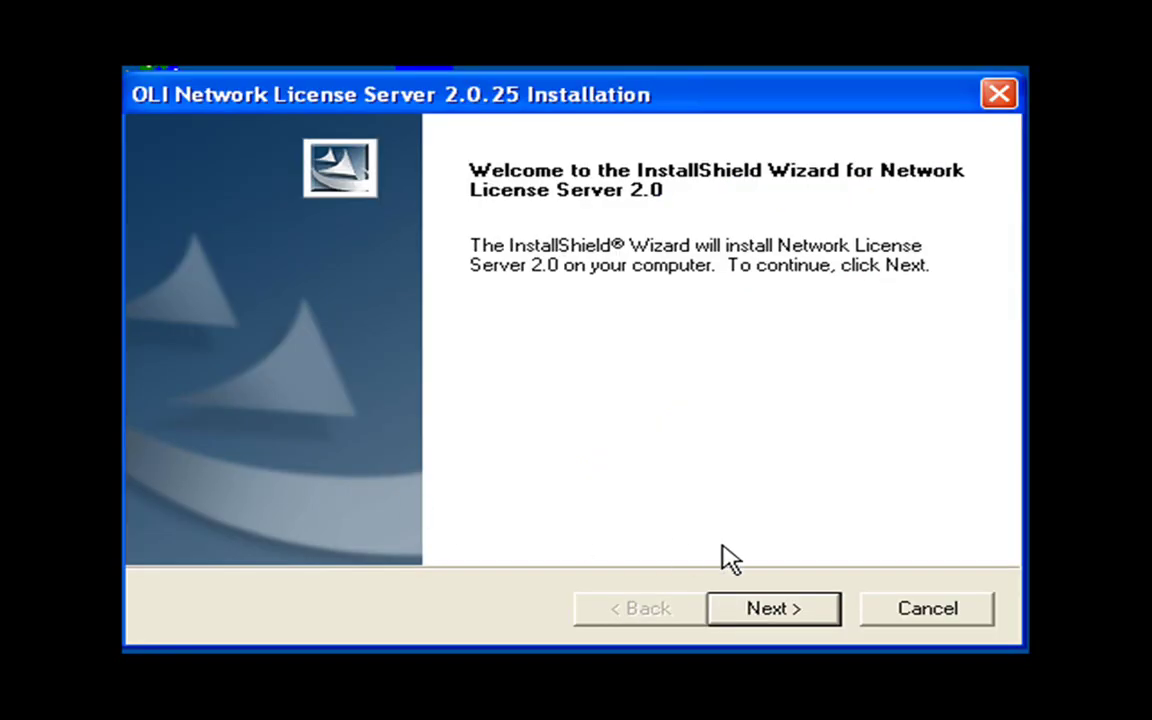
# Accept the license agreement, enter company 'OLI Systems.com', and paste the server serial number.
pyautogui.click(777, 618)
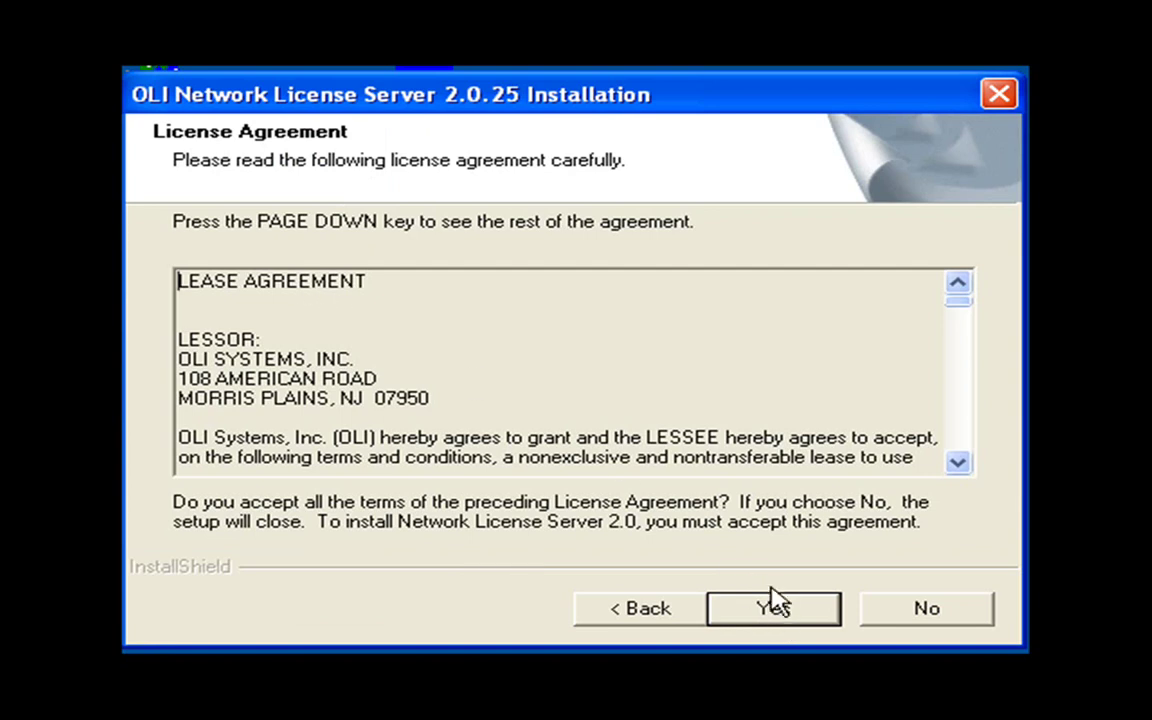
pyautogui.click(777, 612)
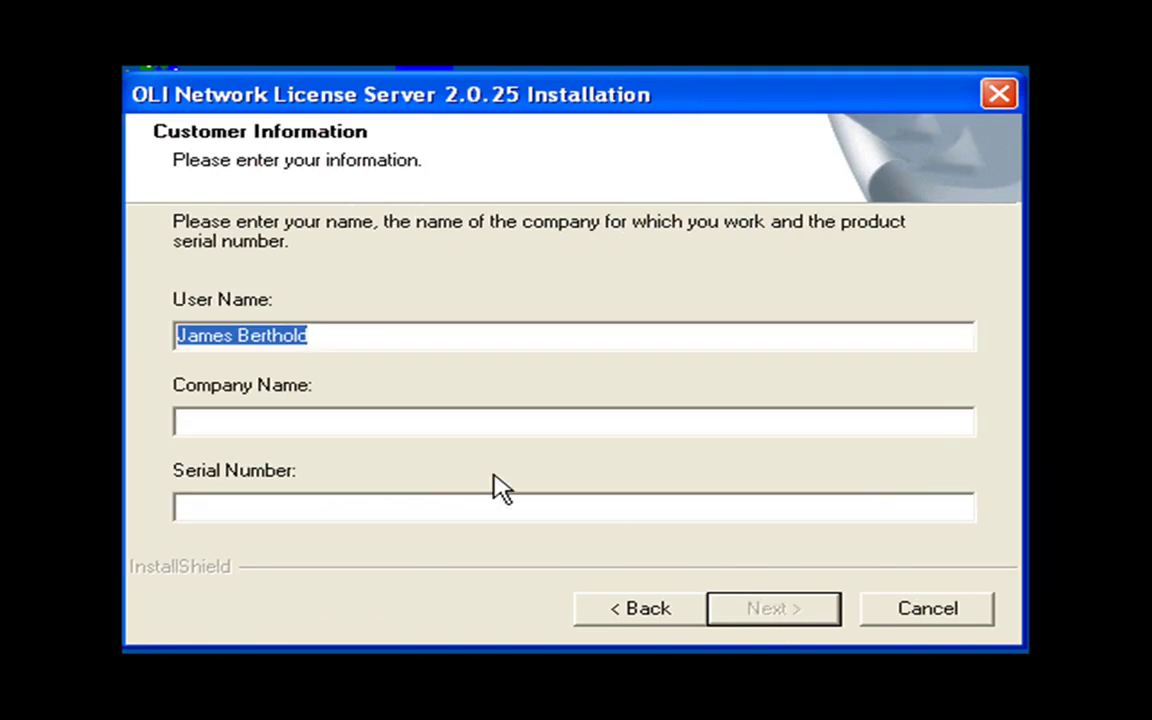
pyautogui.click(396, 419)
pyautogui.write('OLI Ys')
pyautogui.write('ys')
pyautogui.press('BackSpace')
pyautogui.press('BackSpace')
pyautogui.press('BackSpace')
pyautogui.press('BackSpace')
pyautogui.press('BackSpace')
pyautogui.write('Systems.com')
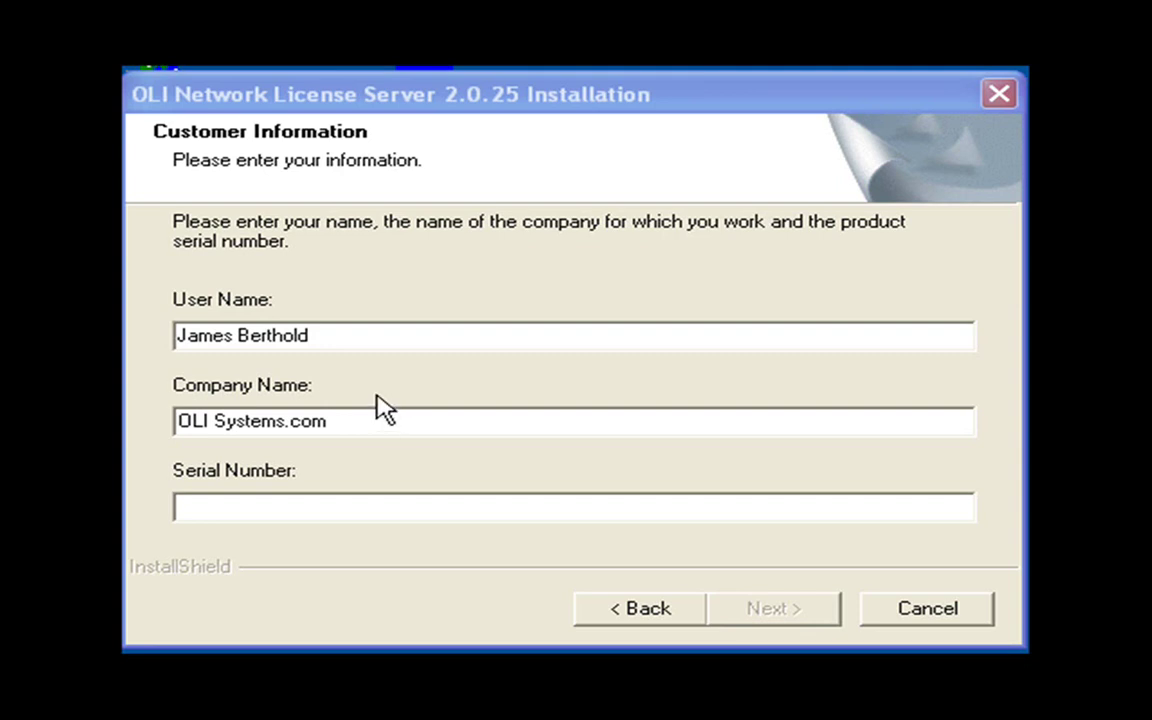
pyautogui.click(324, 512)
pyautogui.hotkey('ctrl', 'v')
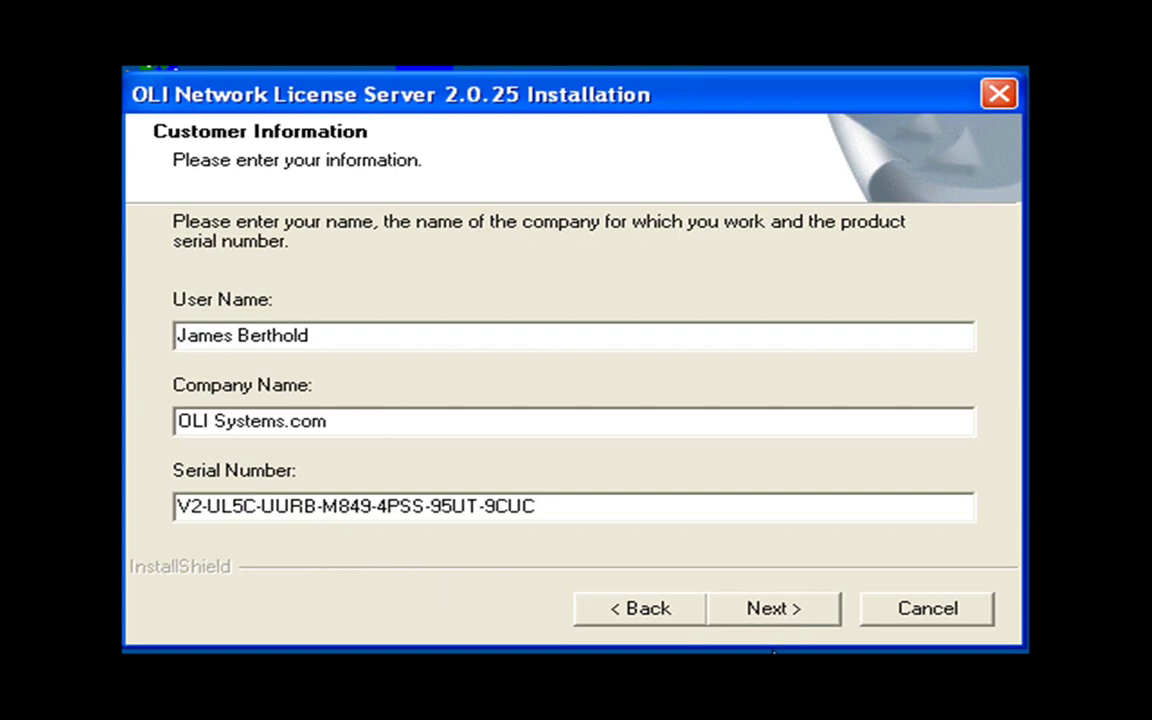
# Install with the default destination, Typical setup and OLI Systems program folder, then finish.
pyautogui.click(783, 616)
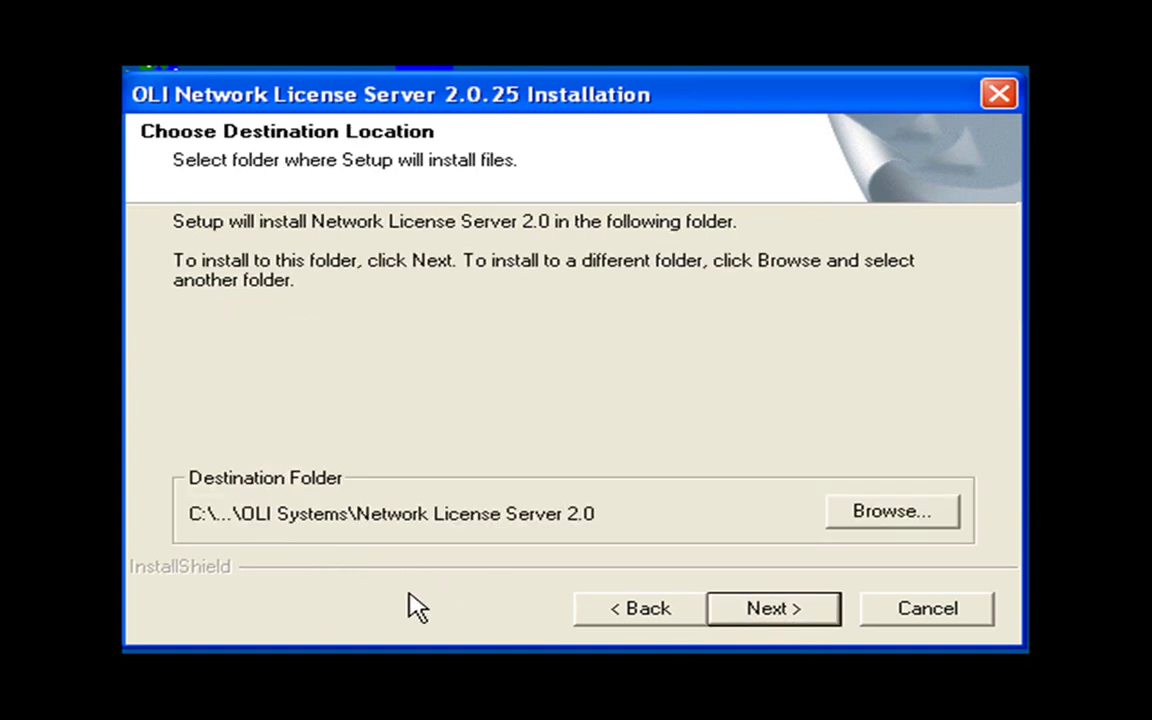
pyautogui.click(797, 620)
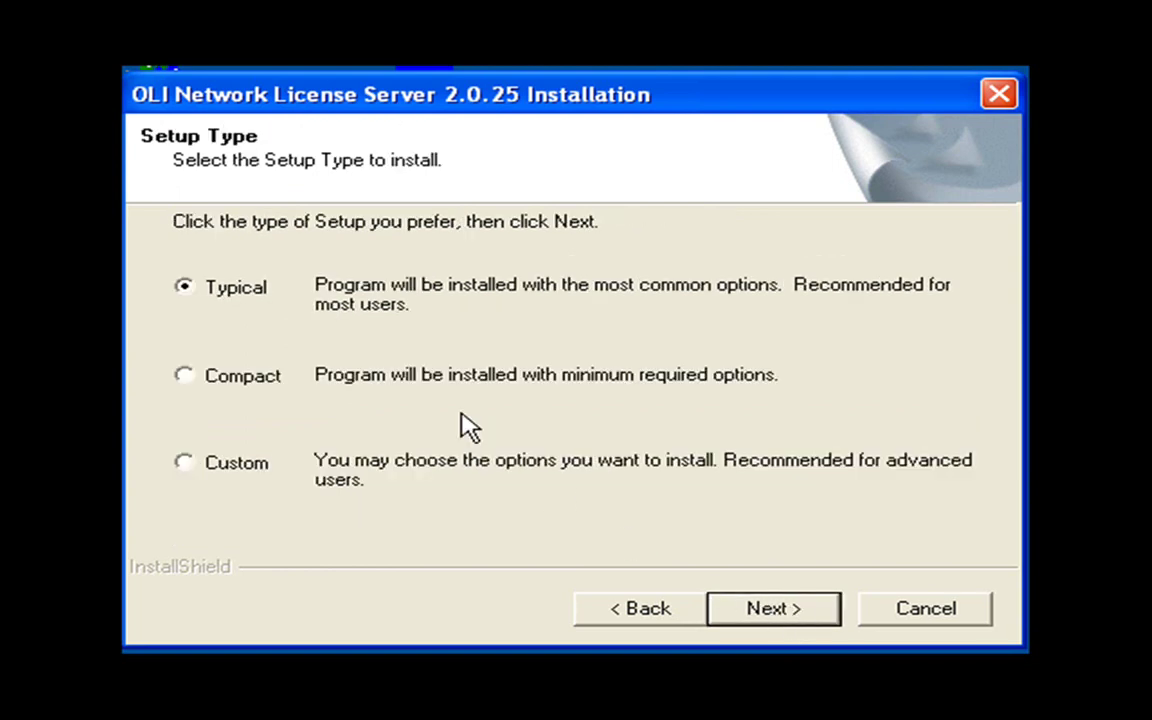
pyautogui.click(778, 620)
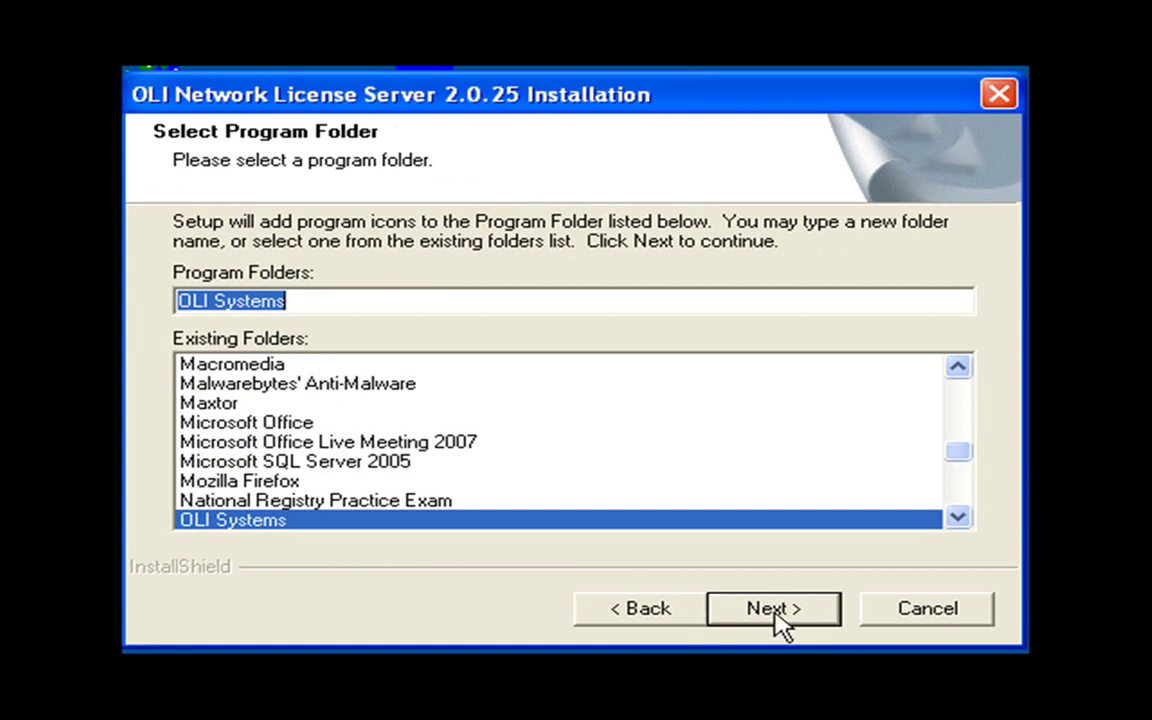
pyautogui.click(780, 618)
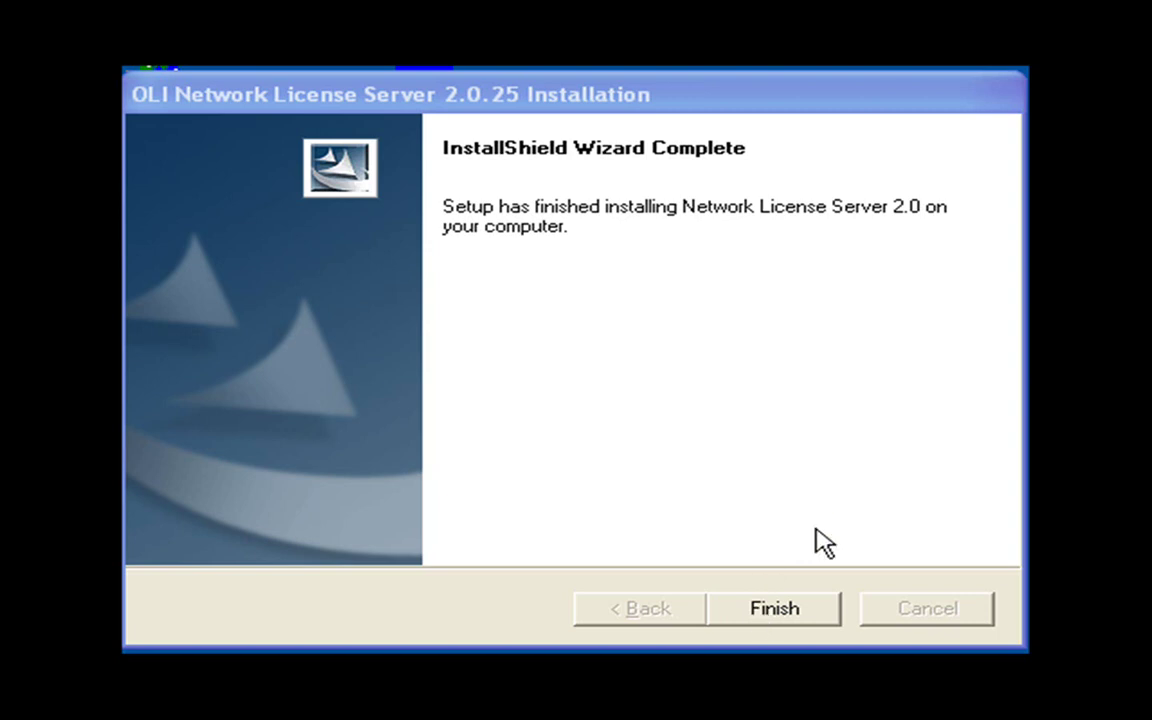
pyautogui.click(782, 613)
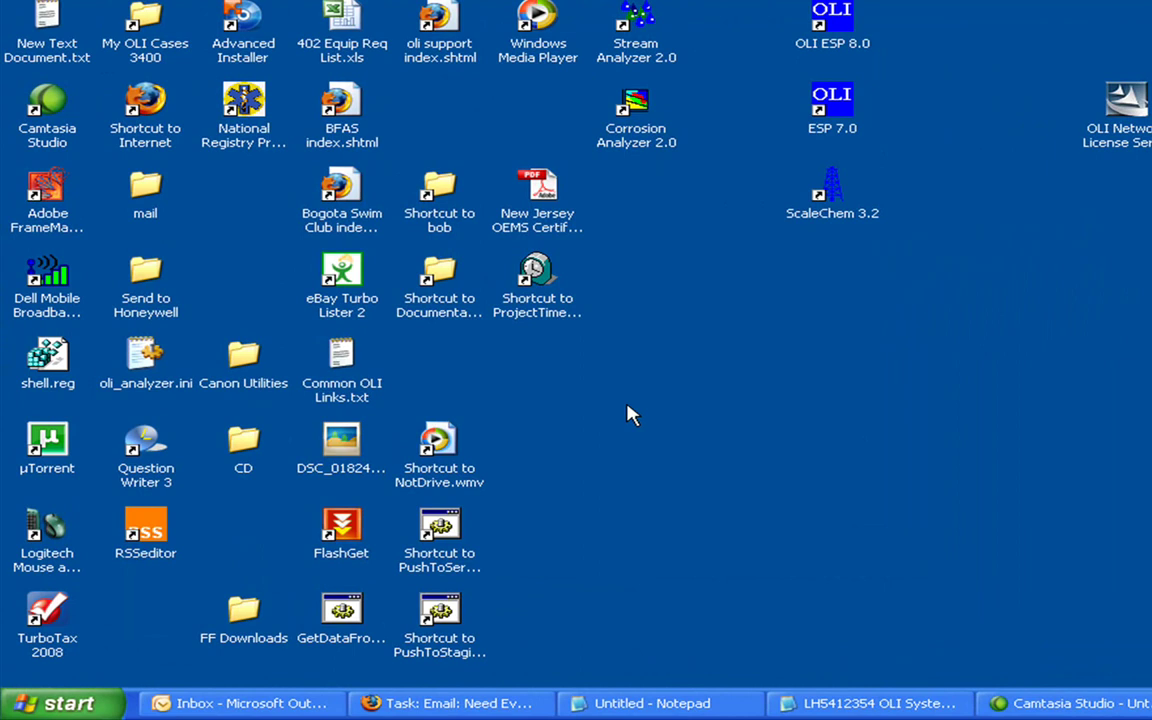
# Launch the Network License Administrator from All Programs > OLI Systems > Network License Server 2.0.
pyautogui.click(80, 705)
pyautogui.click(152, 632)
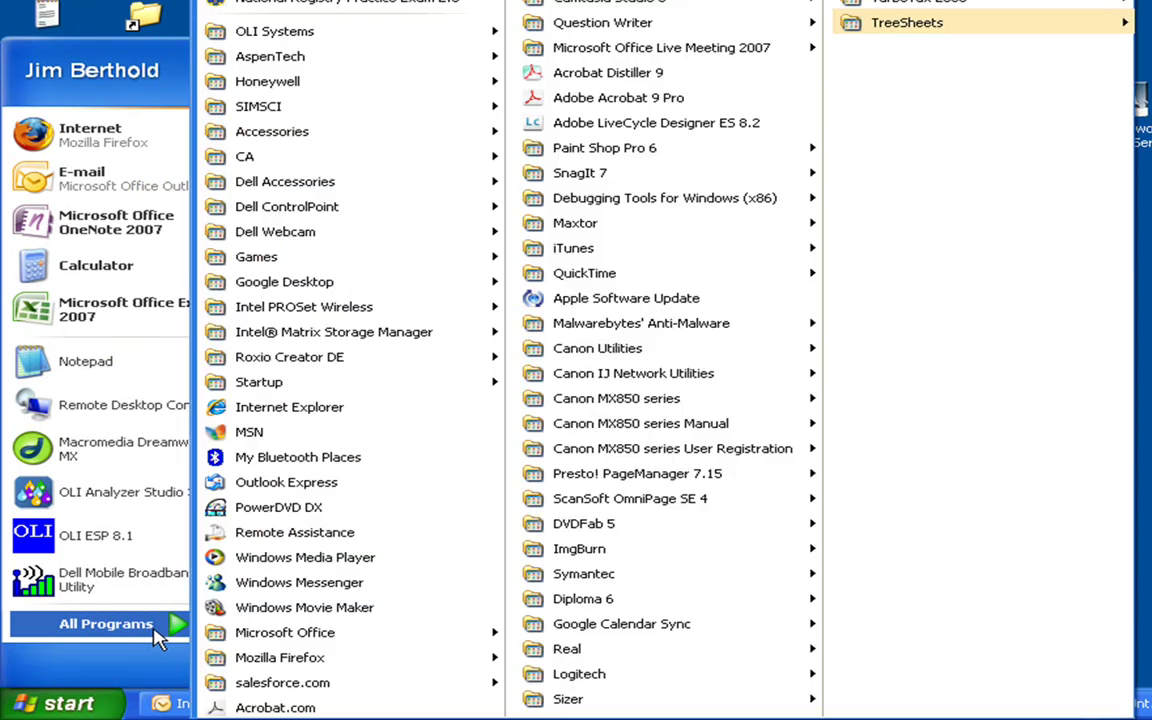
pyautogui.moveTo(272, 42)
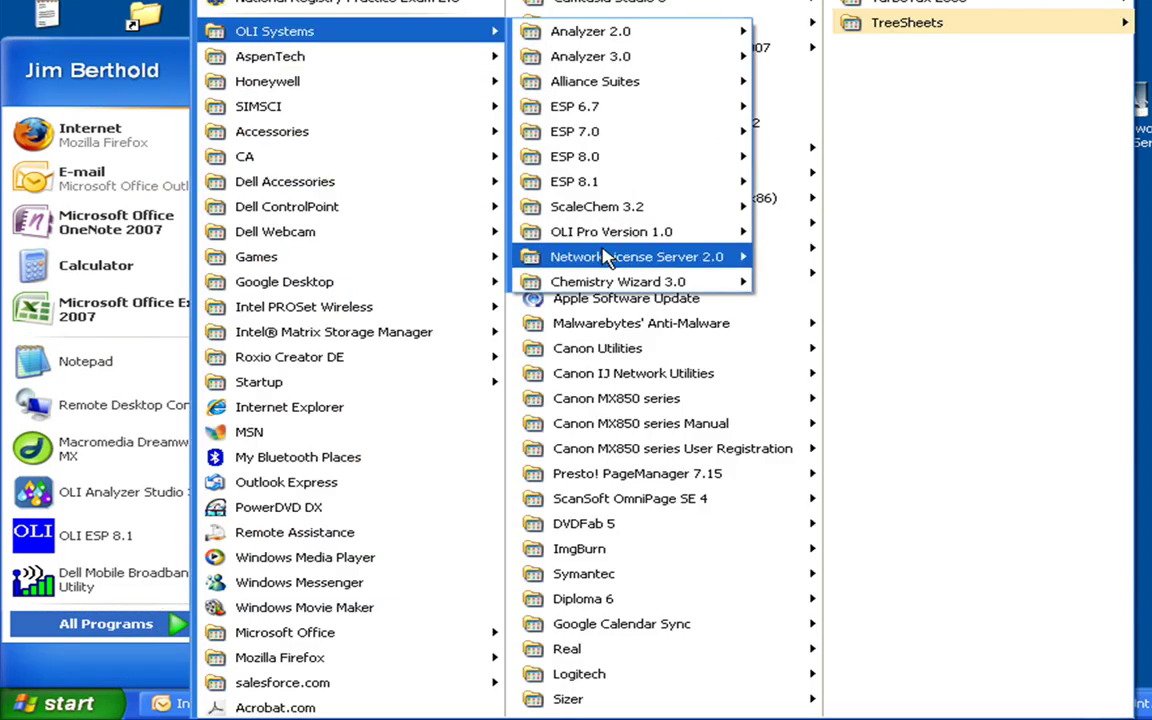
pyautogui.moveTo(607, 257)
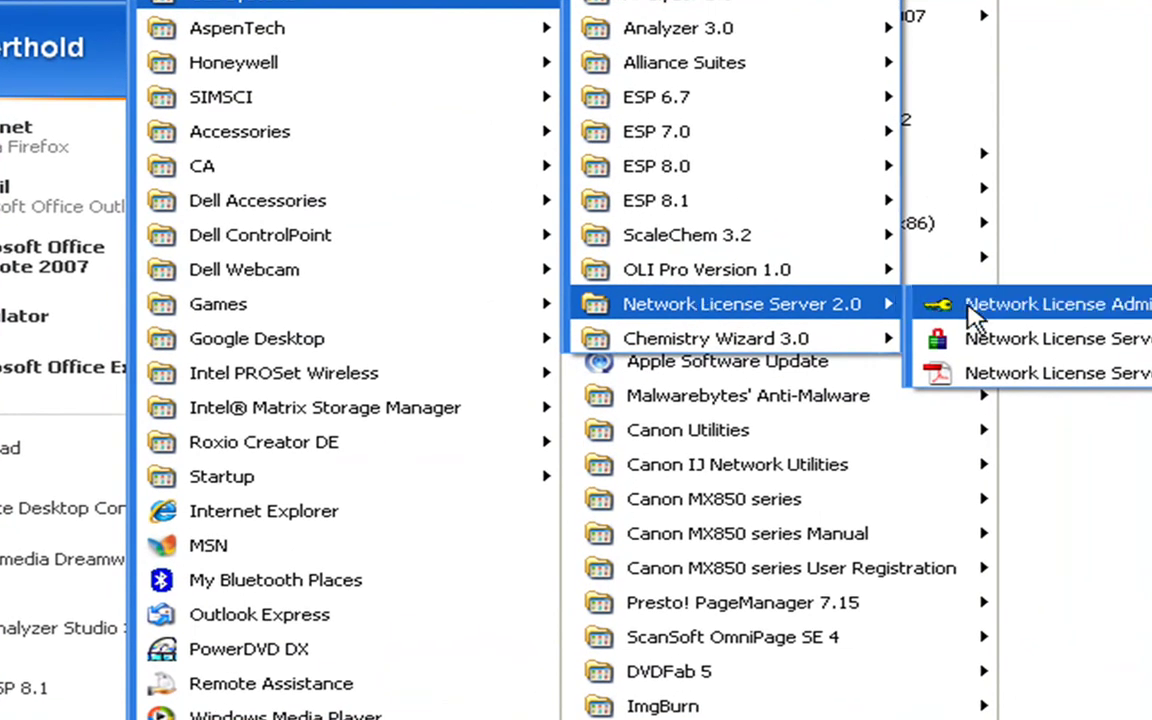
pyautogui.click(1045, 345)
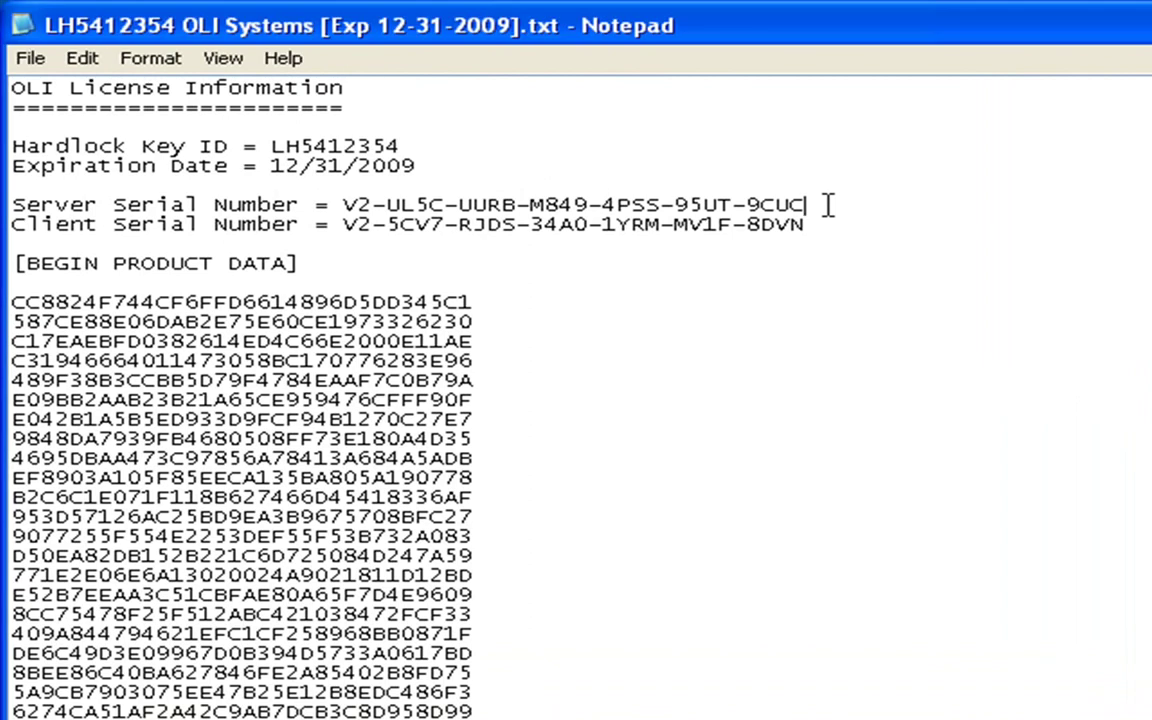
# Copy the server serial number from the license file into the Serial Number field, then select the product data block.
pyautogui.moveTo(828, 204); pyautogui.dragTo(318, 192)
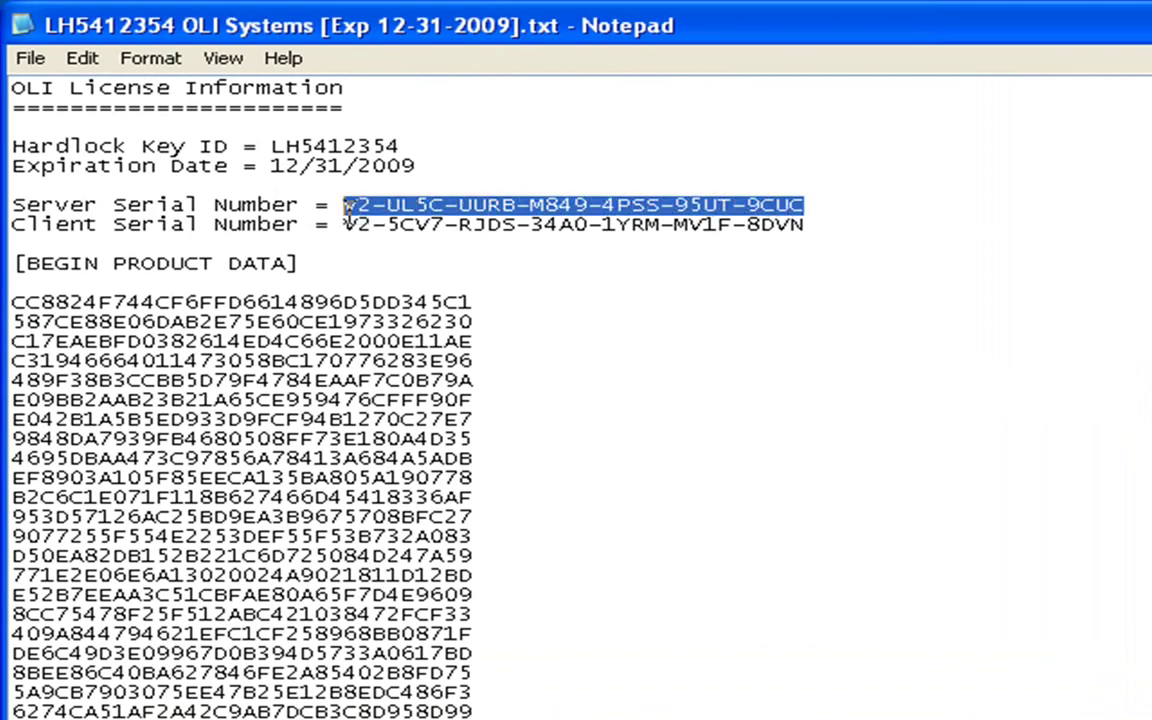
pyautogui.rightClick(561, 206)
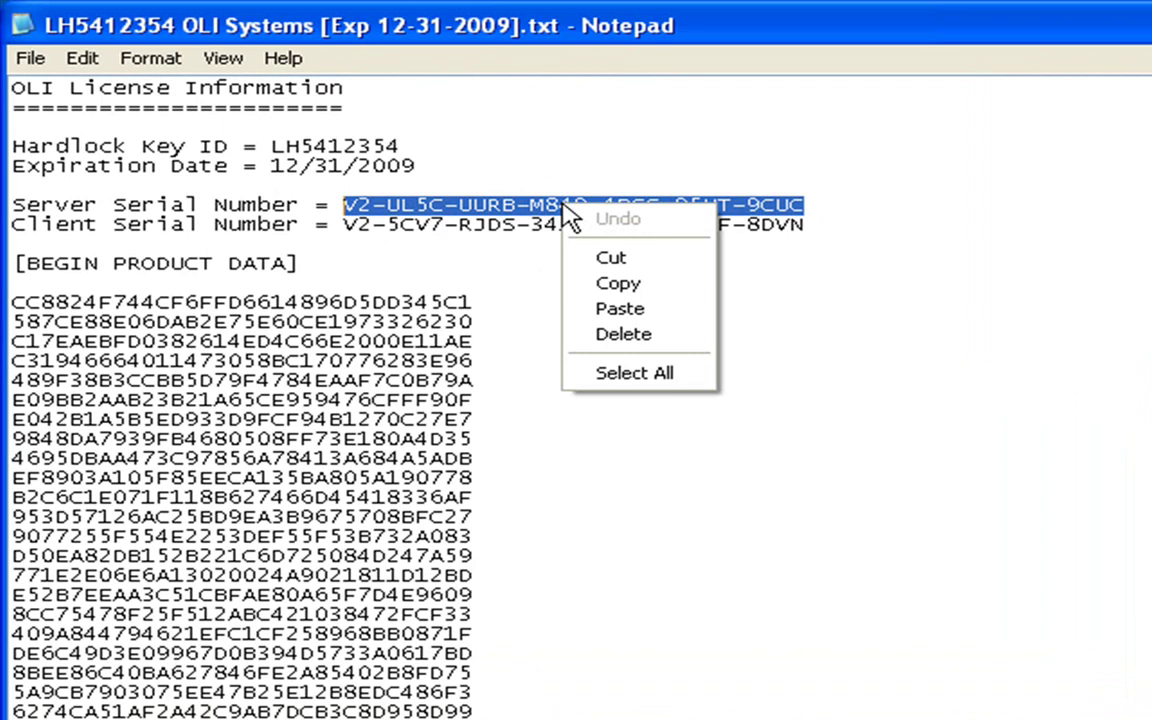
pyautogui.click(649, 284)
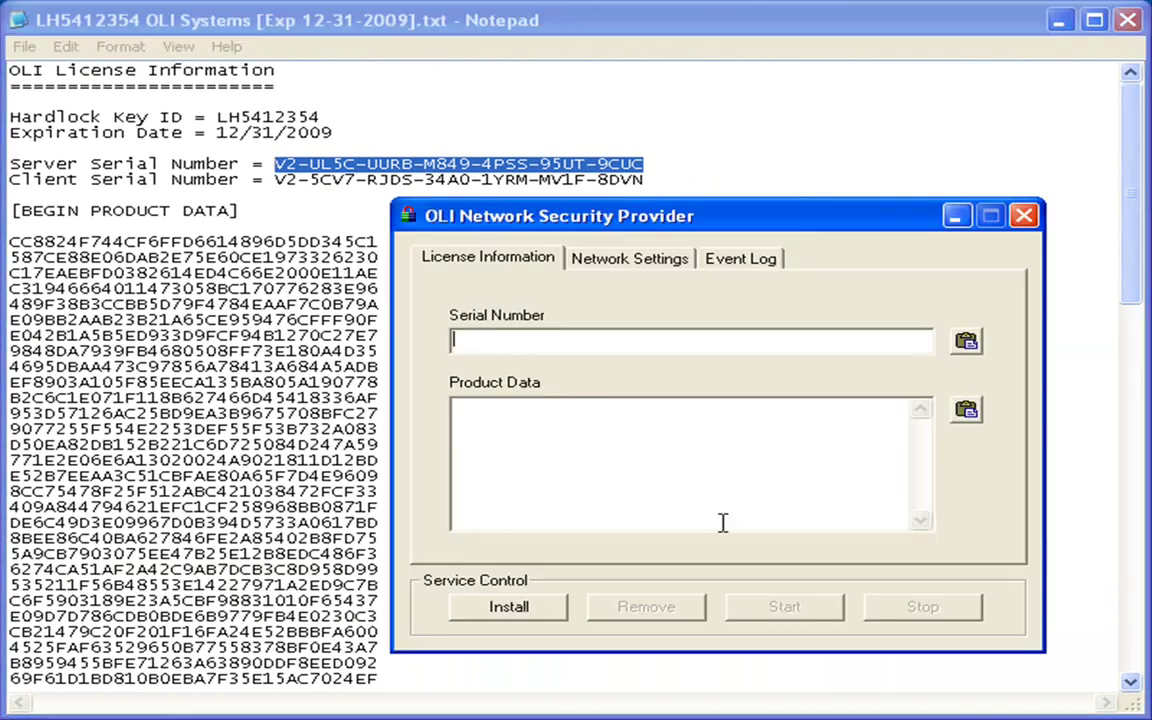
pyautogui.rightClick(523, 340)
pyautogui.click(578, 424)
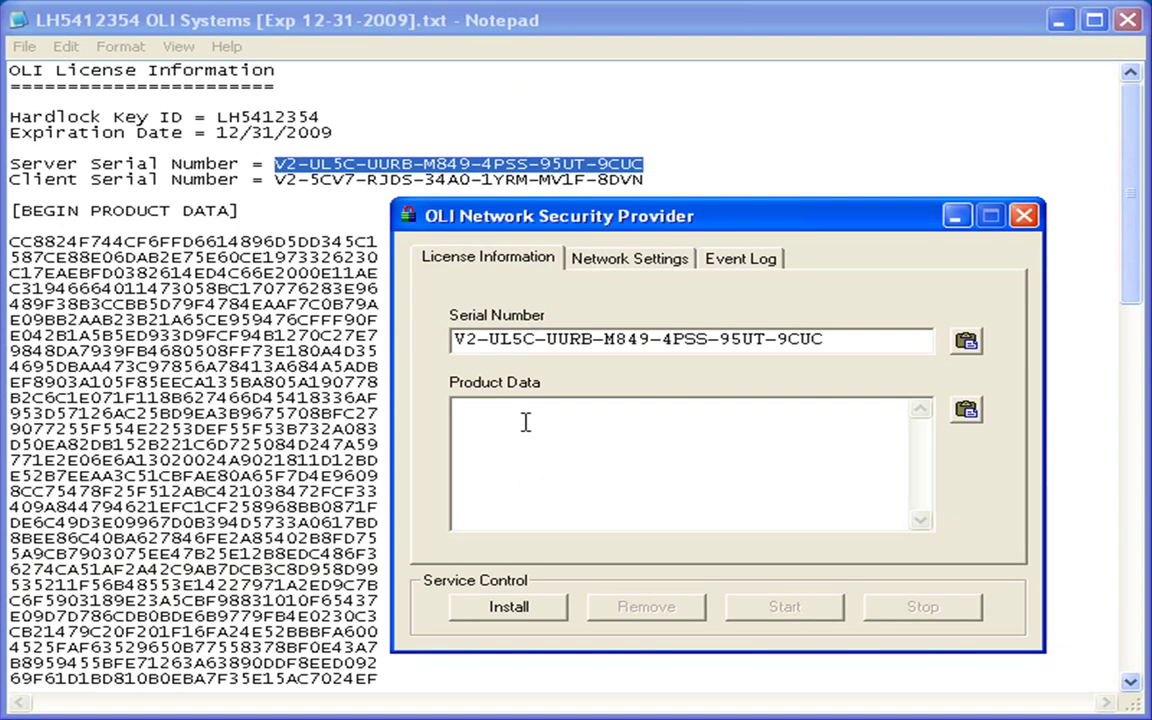
pyautogui.click(752, 27)
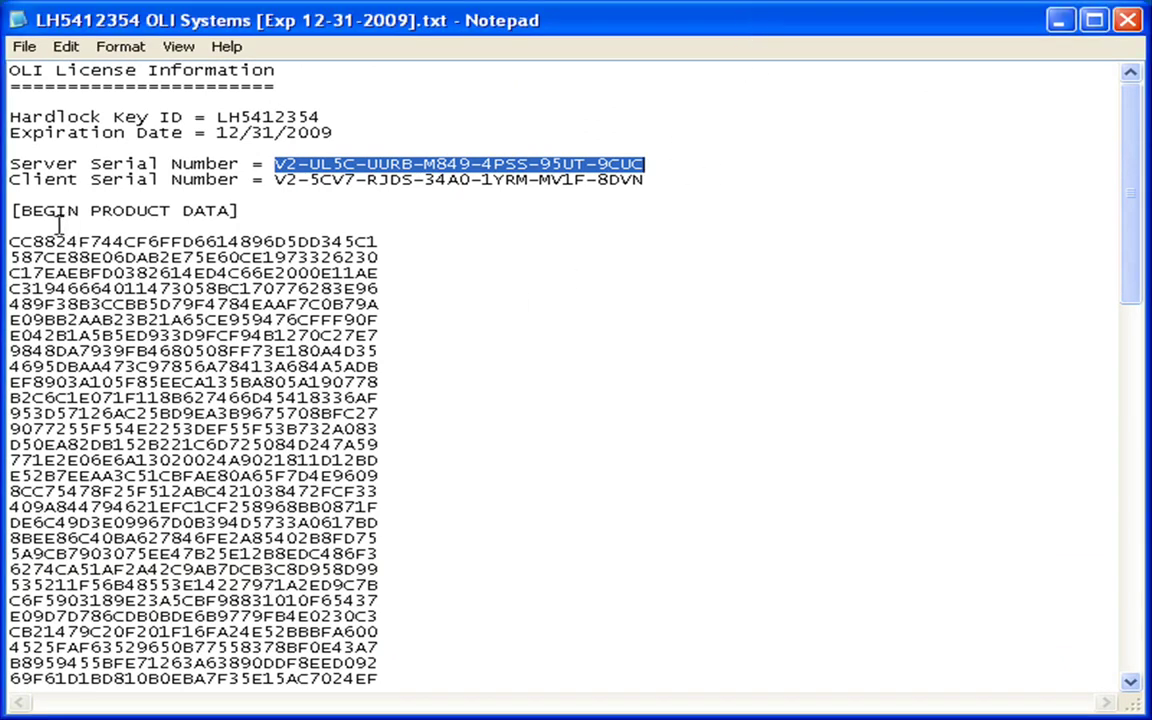
pyautogui.moveTo(10, 211); pyautogui.dragTo(433, 518)
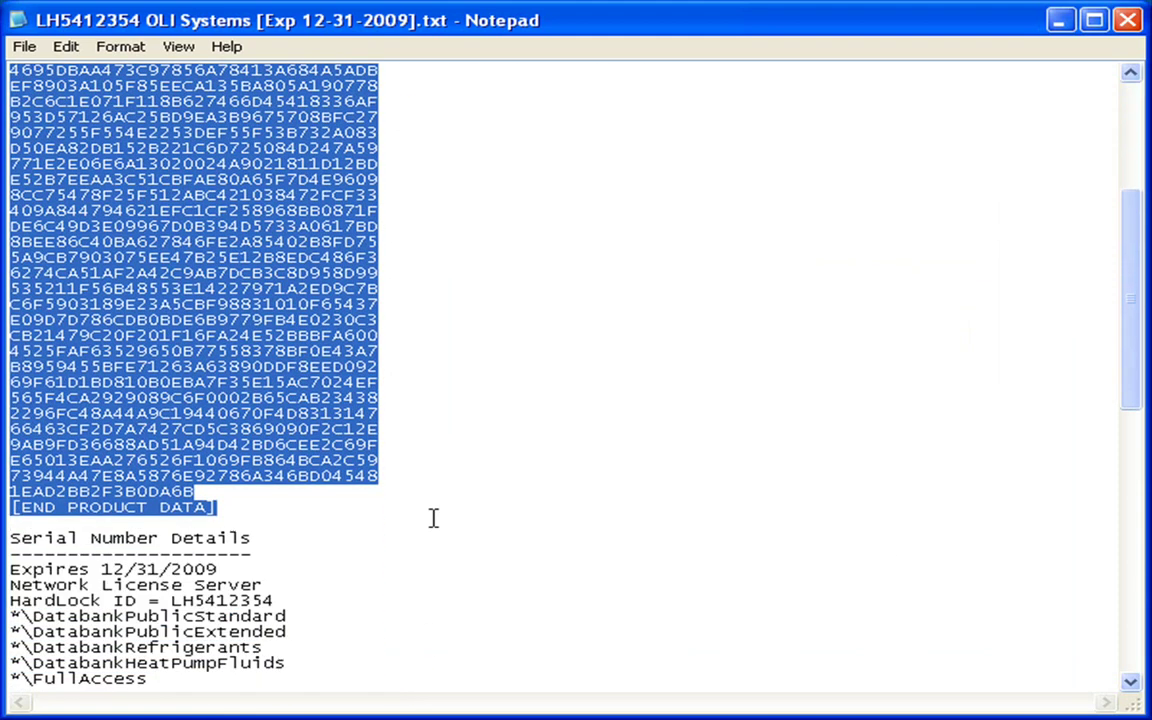
# Paste the product data block from the license file into the Product Data box.
pyautogui.rightClick(236, 374)
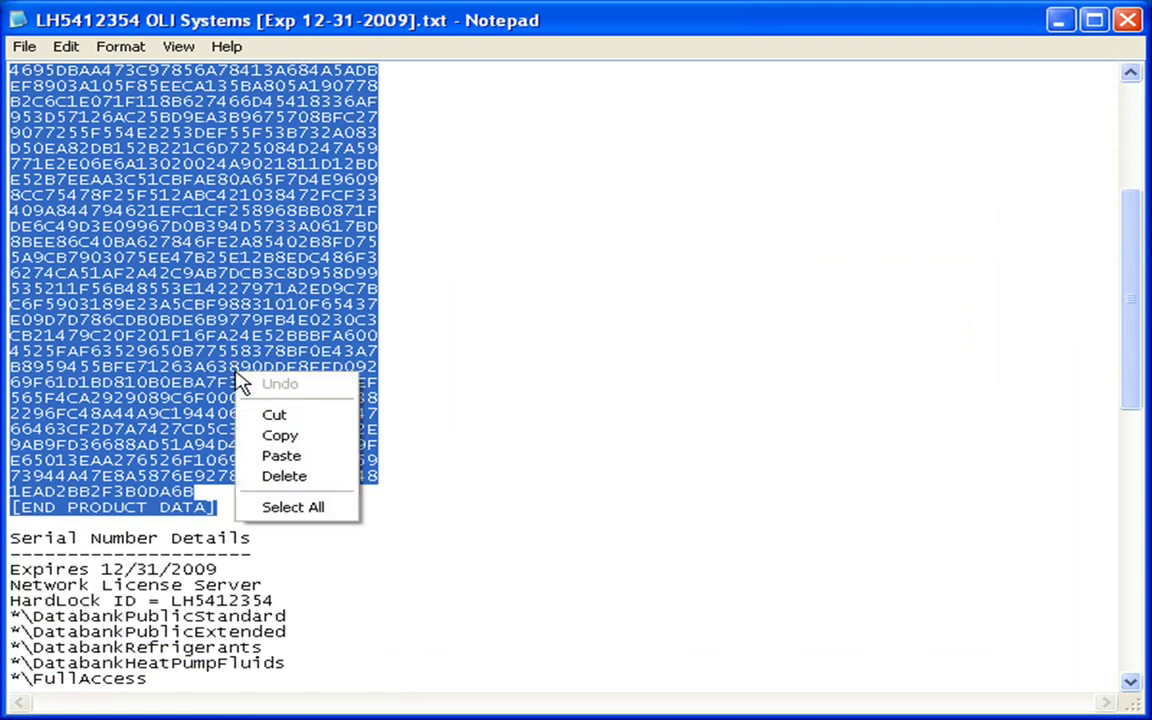
pyautogui.click(312, 436)
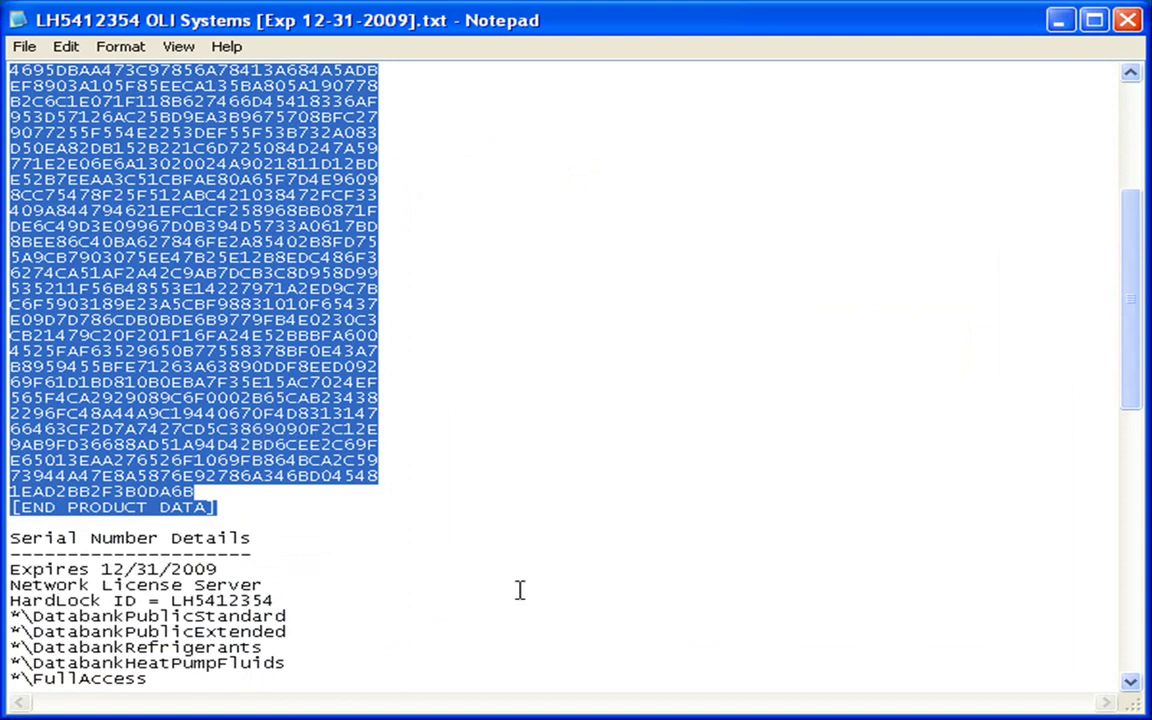
pyautogui.hotkey('alt', 'Tab')
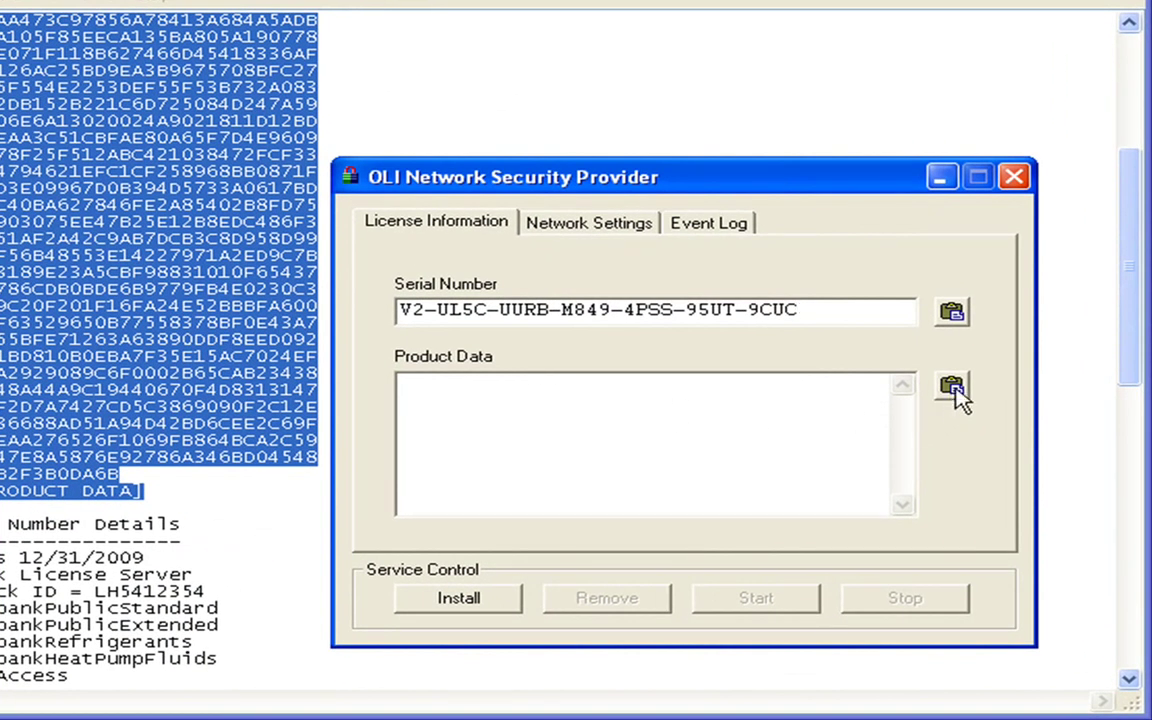
pyautogui.rightClick(538, 401)
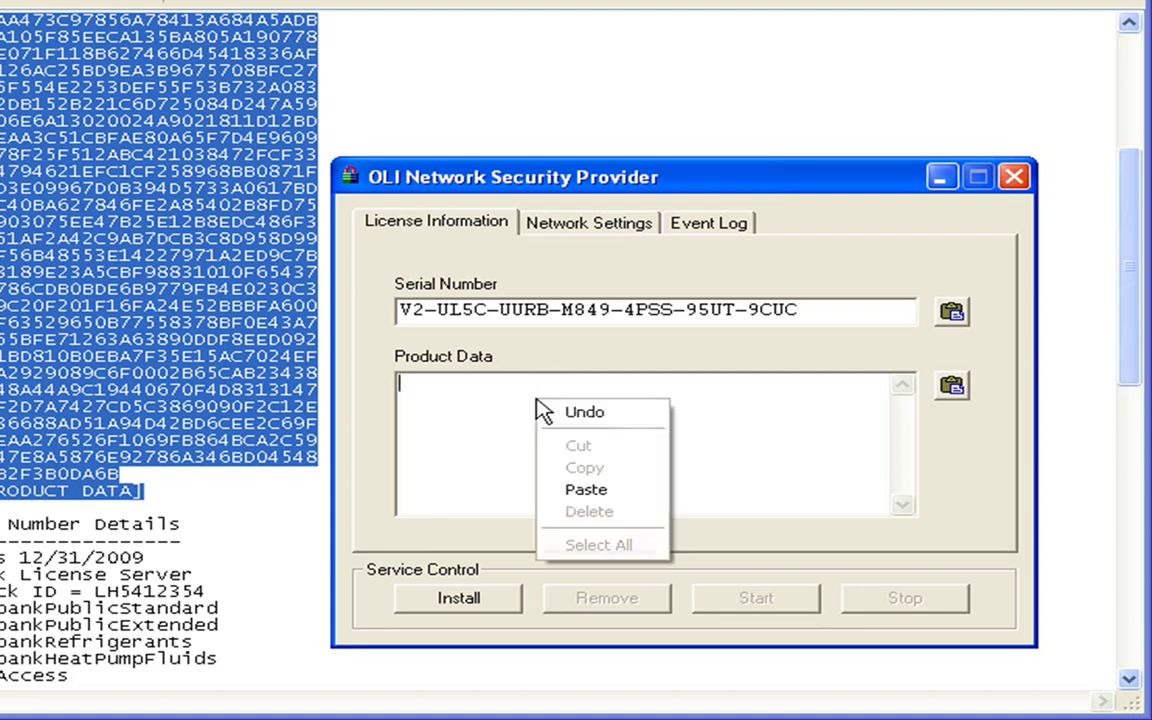
pyautogui.click(640, 489)
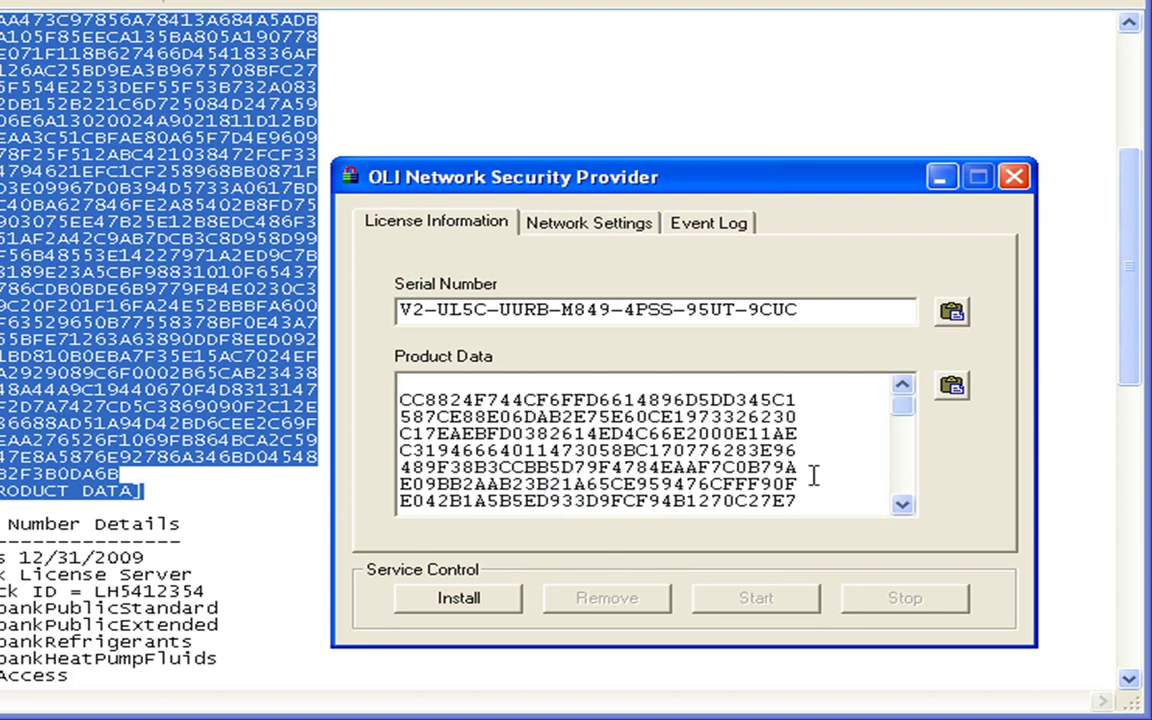
pyautogui.moveTo(905, 415)
pyautogui.mouseDown()
pyautogui.moveTo(905, 514)
pyautogui.moveTo(915, 410)
pyautogui.mouseUp()
# Install the network security service and attempt to start it.
pyautogui.click(462, 600)
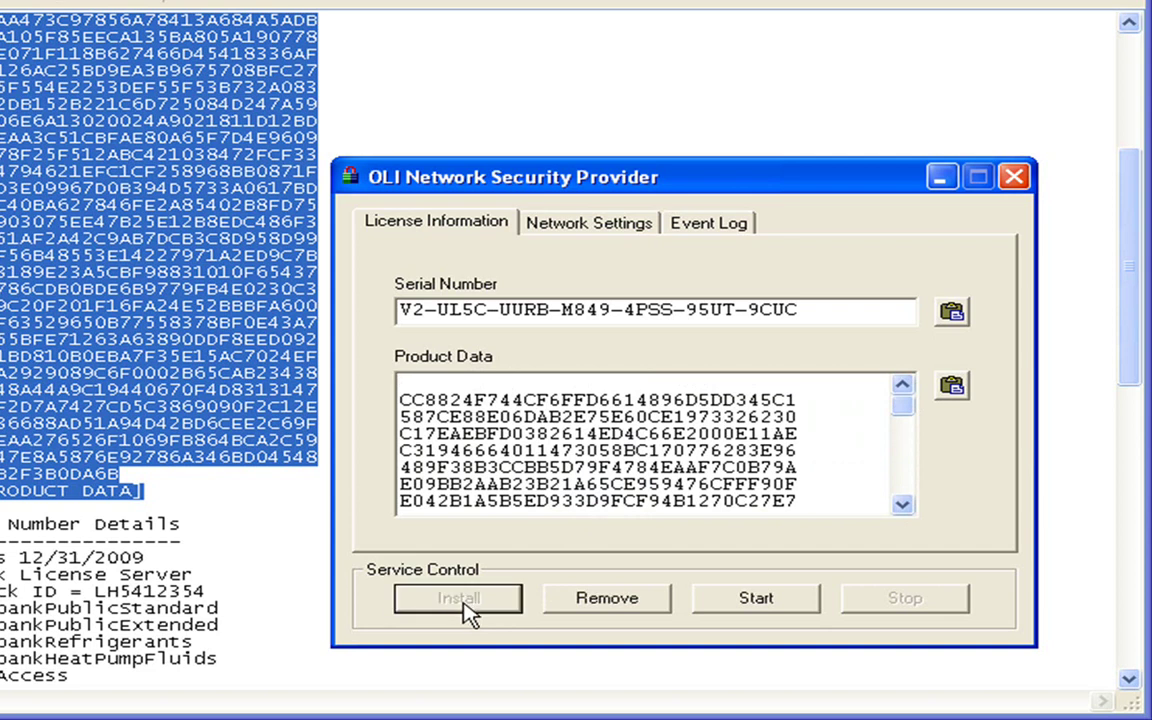
pyautogui.click(760, 602)
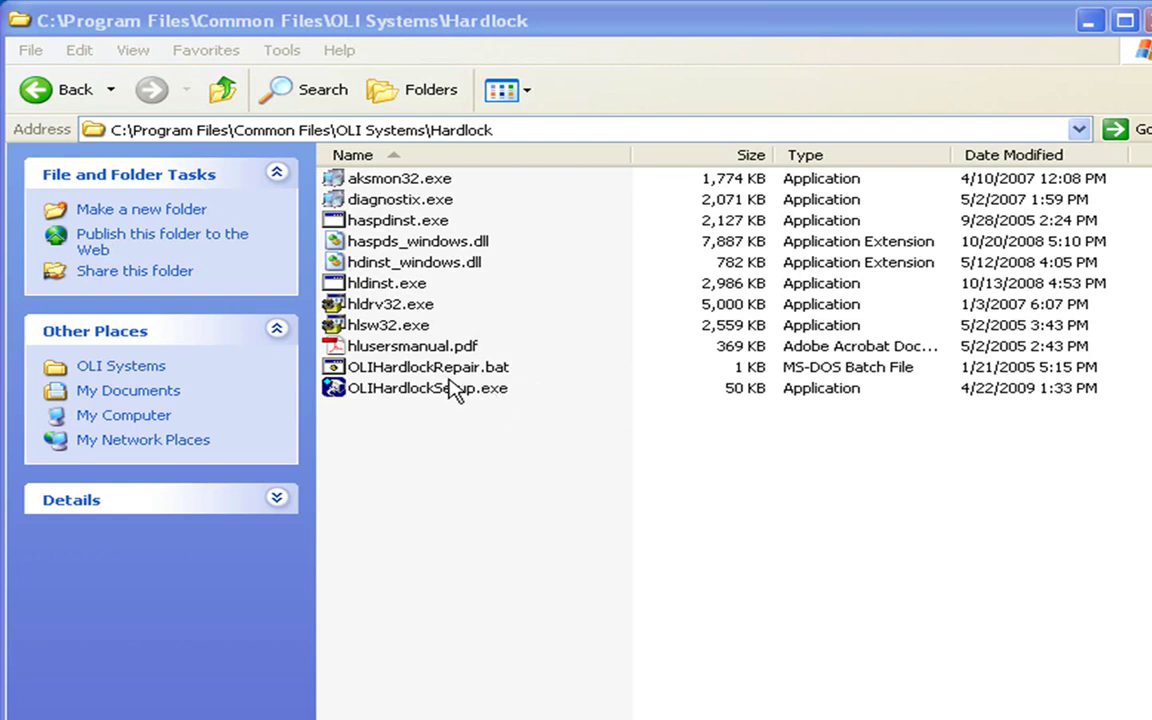
# Run the OLIHardlockRepair.bat script from the Hardlock folder.
pyautogui.click(420, 366)
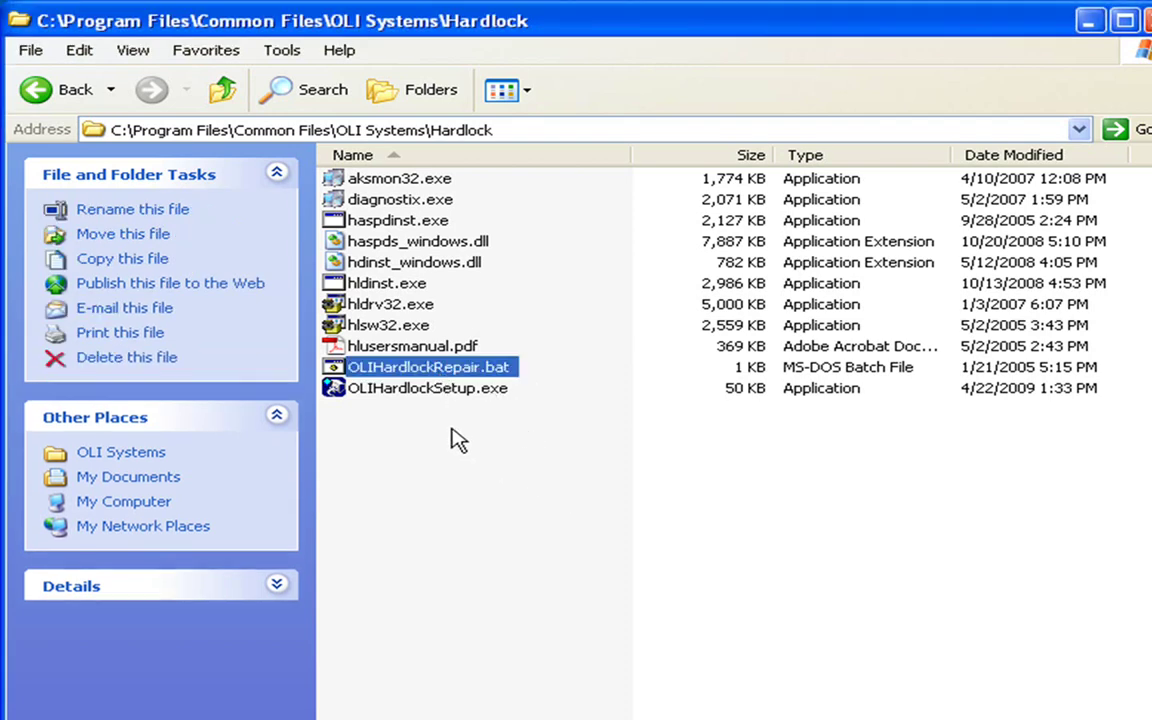
pyautogui.doubleClick(418, 368)
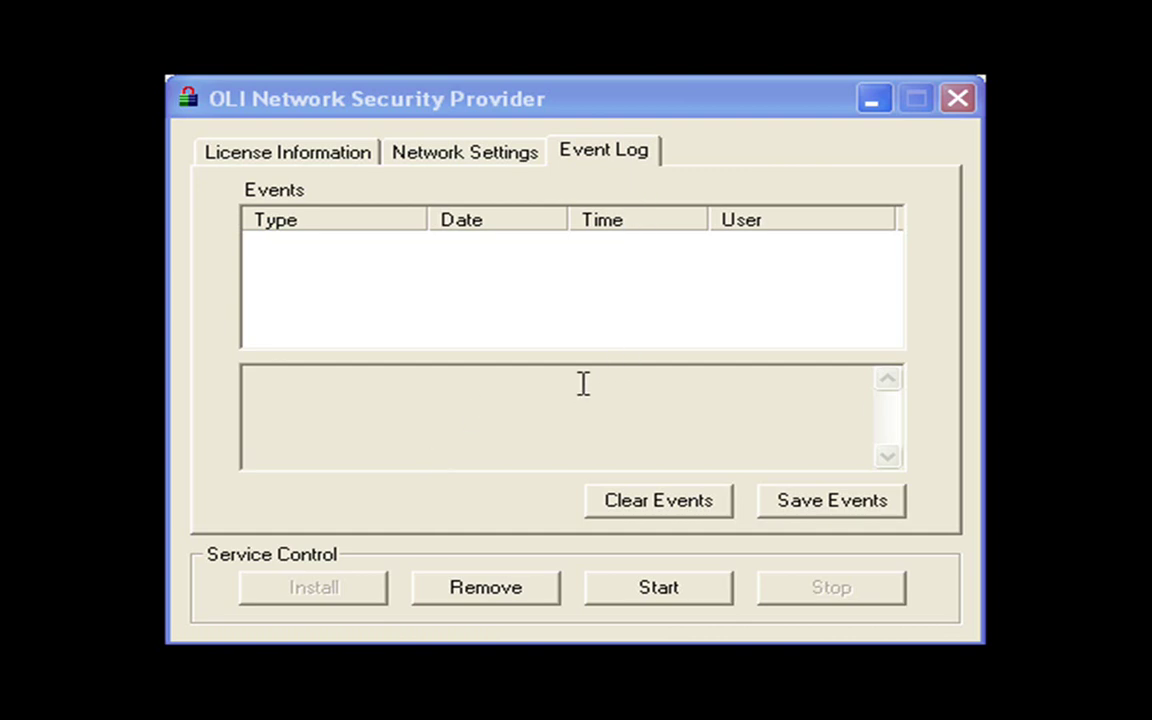
# Start the security service again and review both Information events in the Event Log.
pyautogui.click(657, 594)
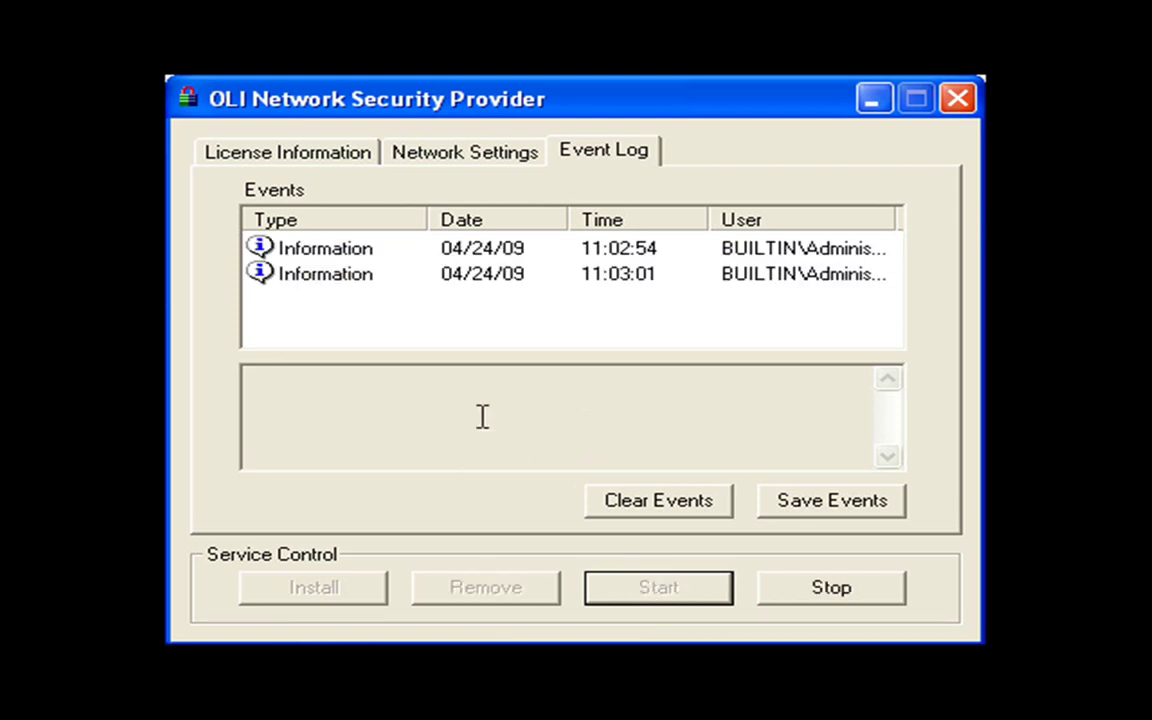
pyautogui.click(328, 252)
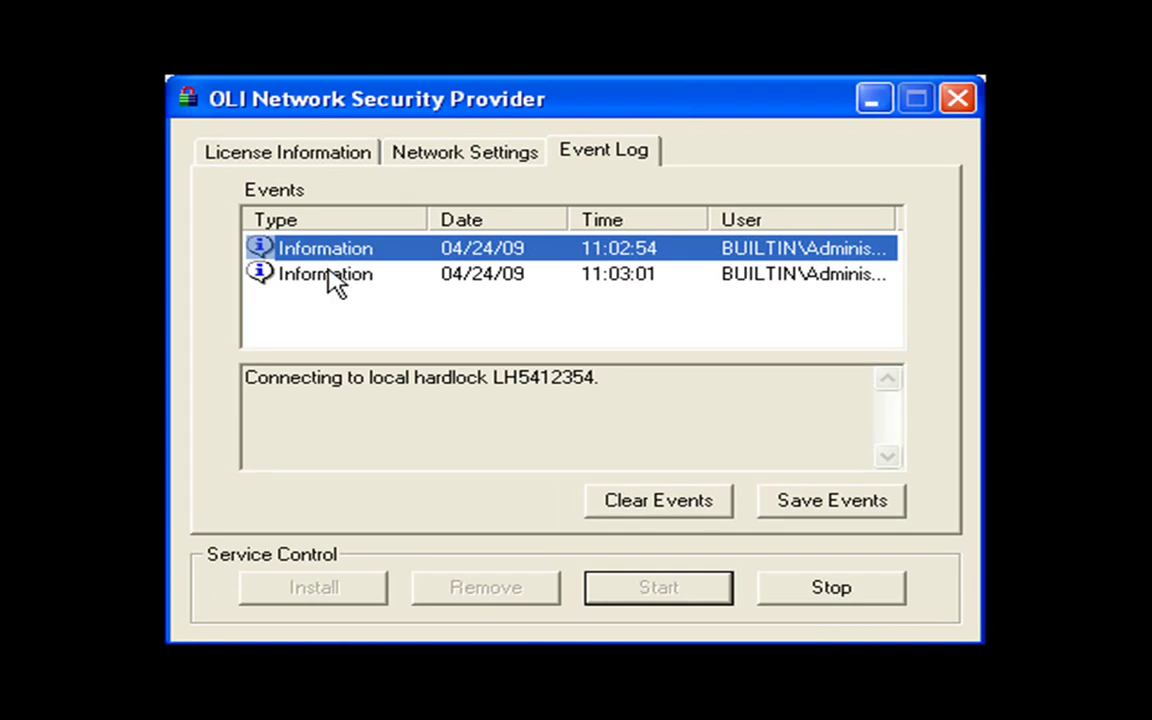
pyautogui.click(362, 288)
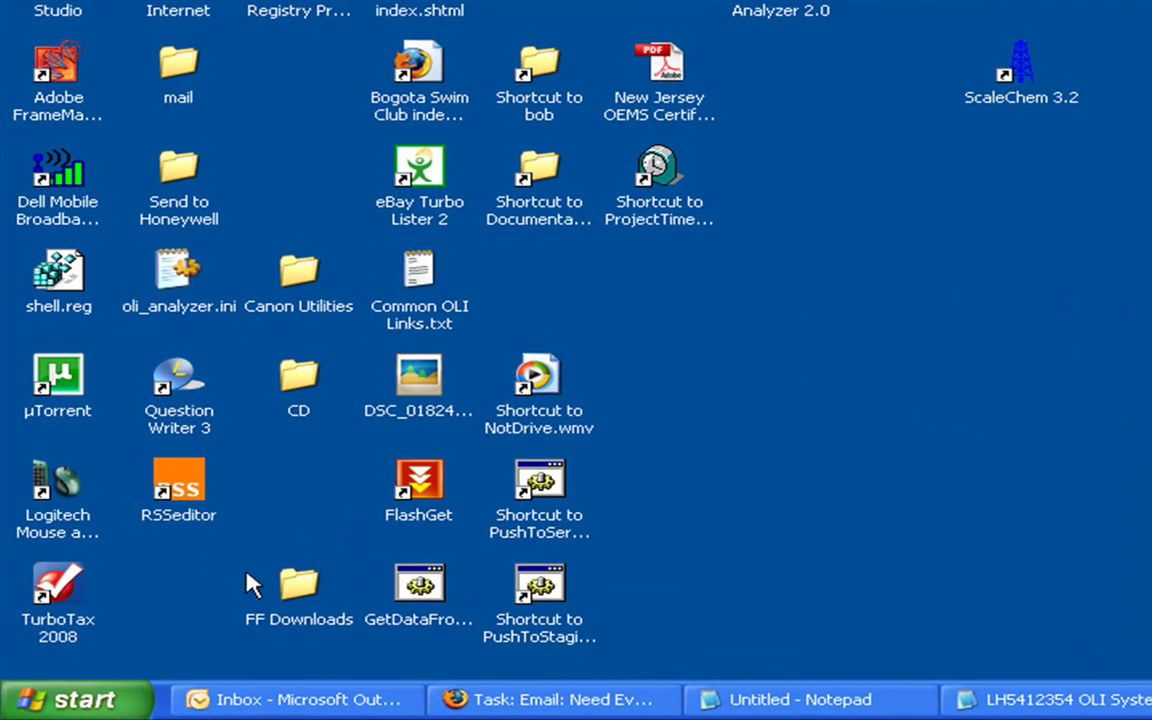
# Launch Security Settings from the Start menu's AspenTech > Aspen OLI 2006.5 > Security submenu.
pyautogui.click(95, 702)
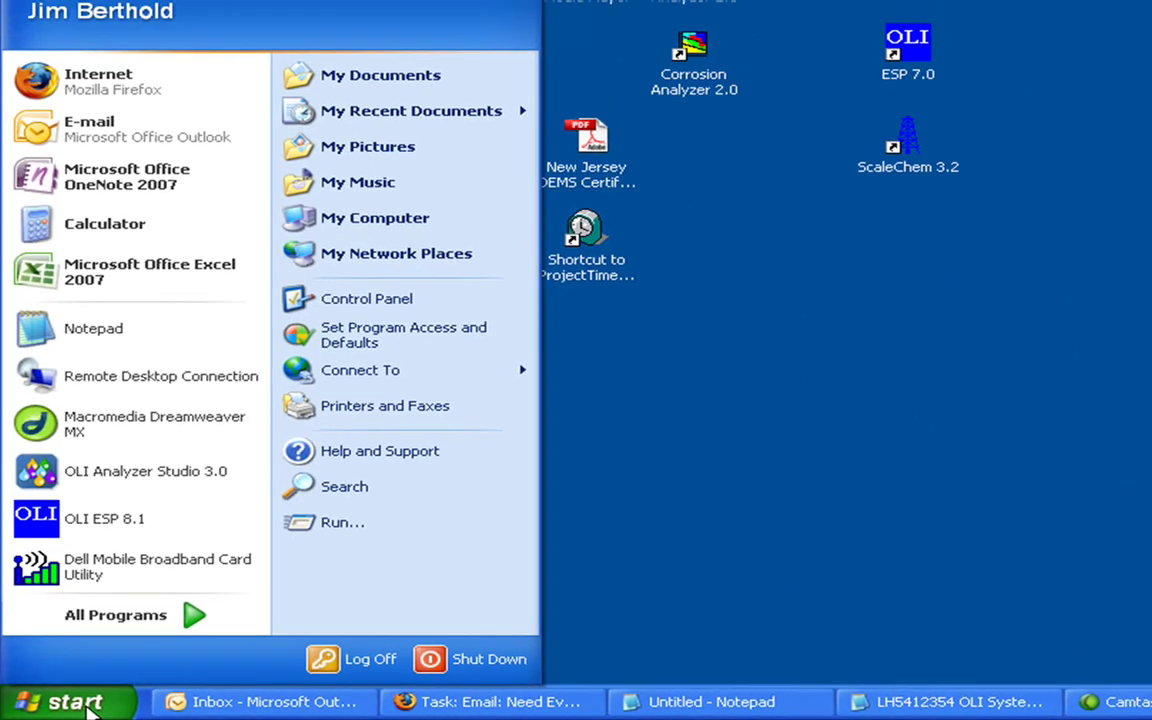
pyautogui.click(125, 608)
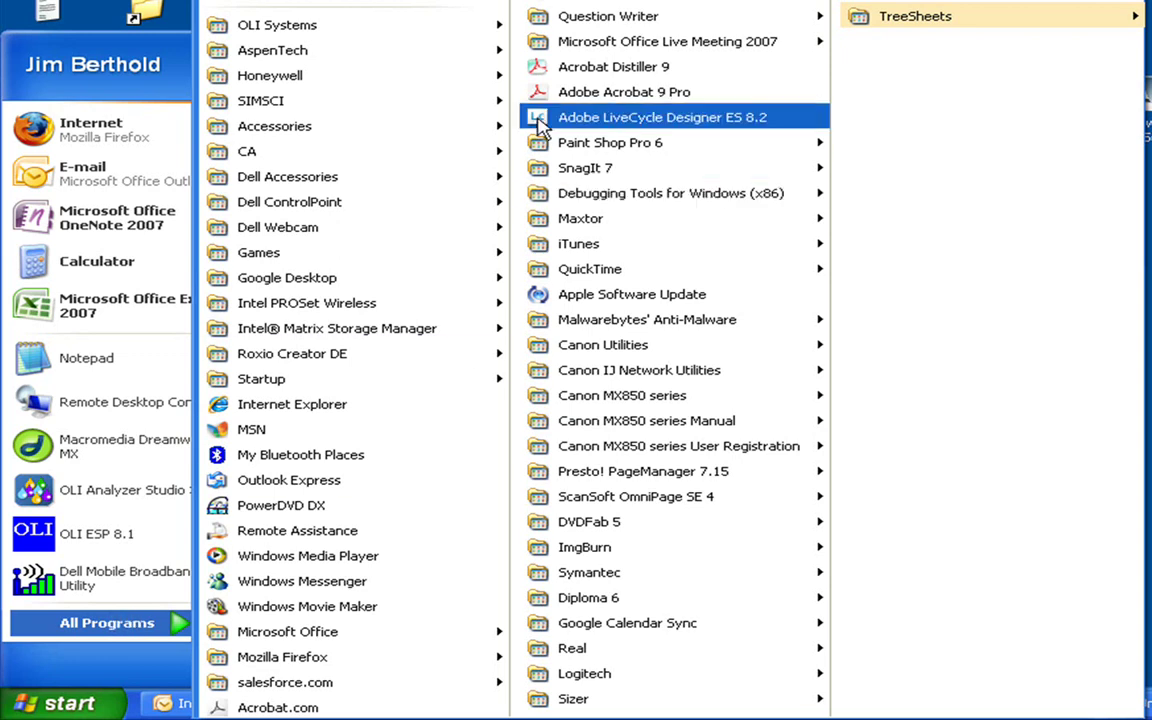
pyautogui.moveTo(455, 68)
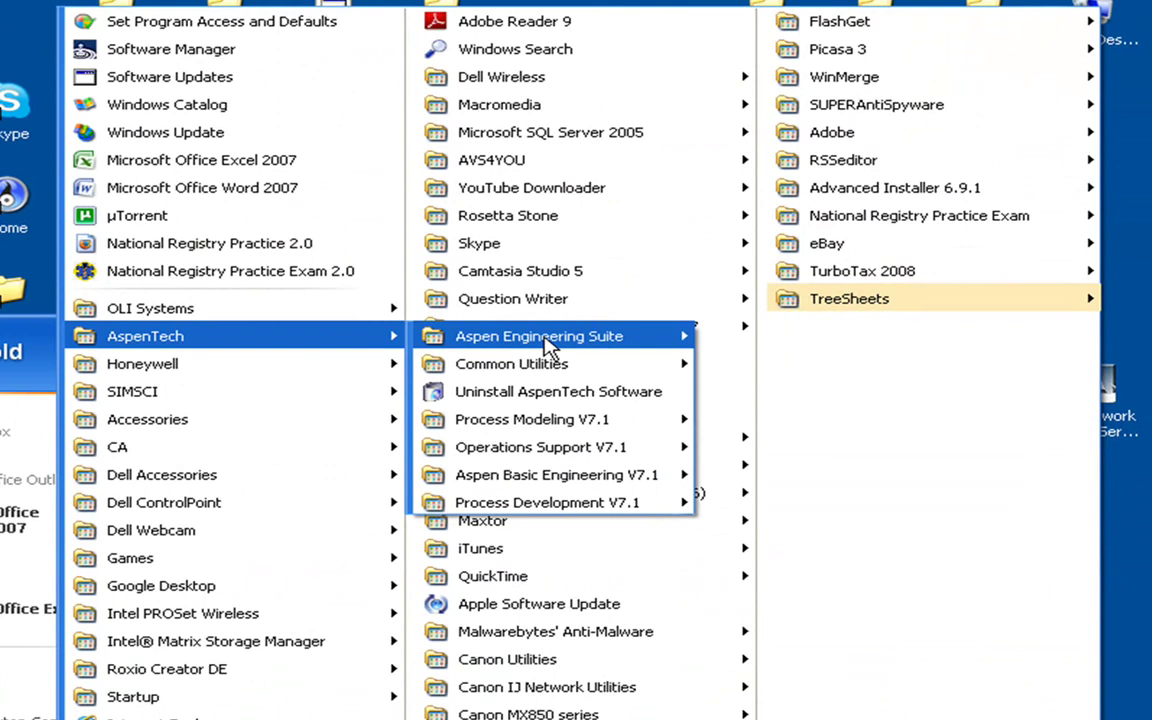
pyautogui.moveTo(548, 345)
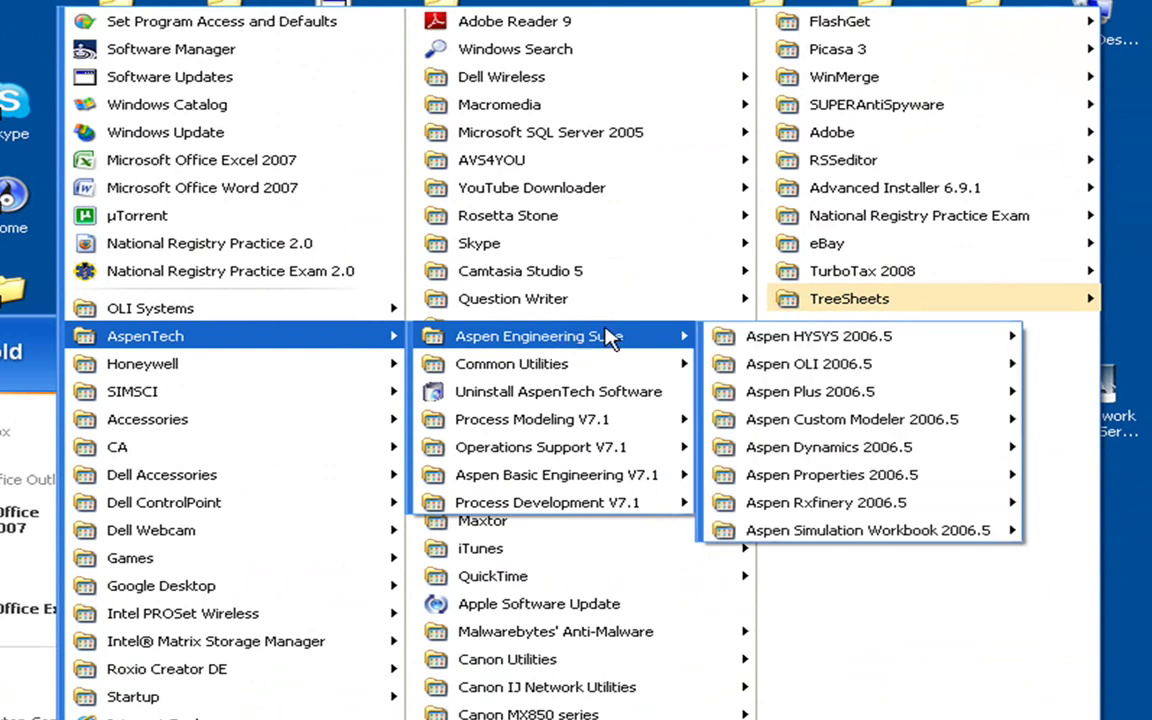
pyautogui.moveTo(800, 373)
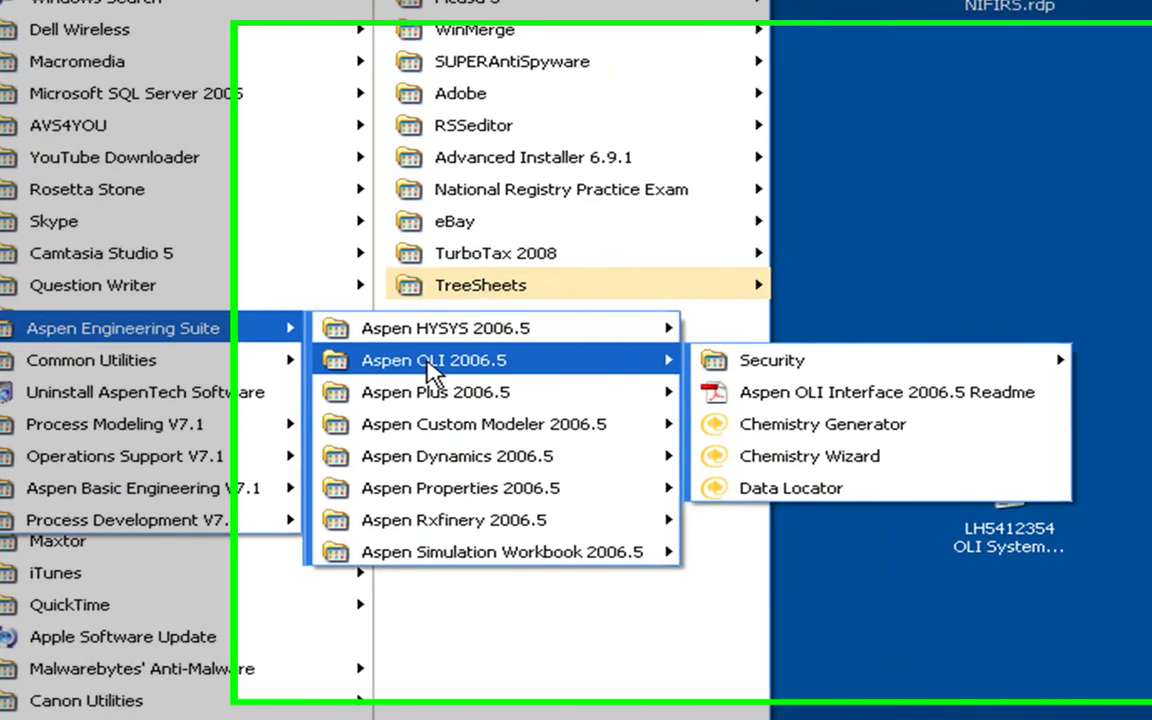
pyautogui.moveTo(1083, 372)
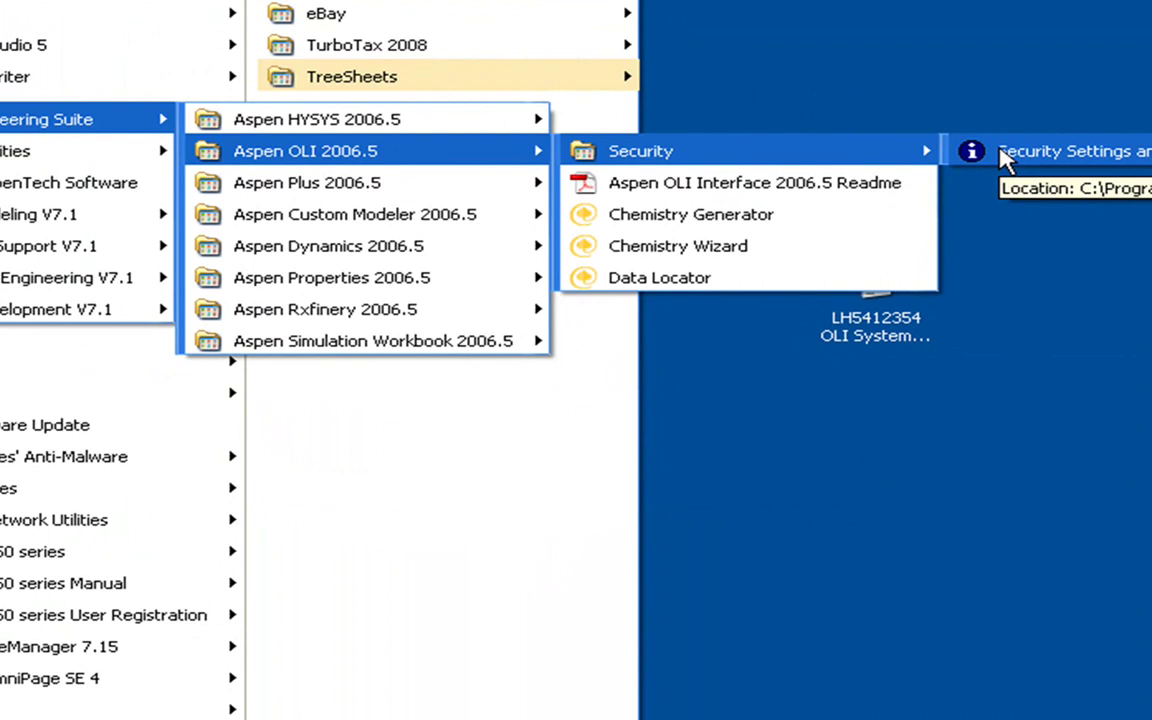
pyautogui.click(1005, 160)
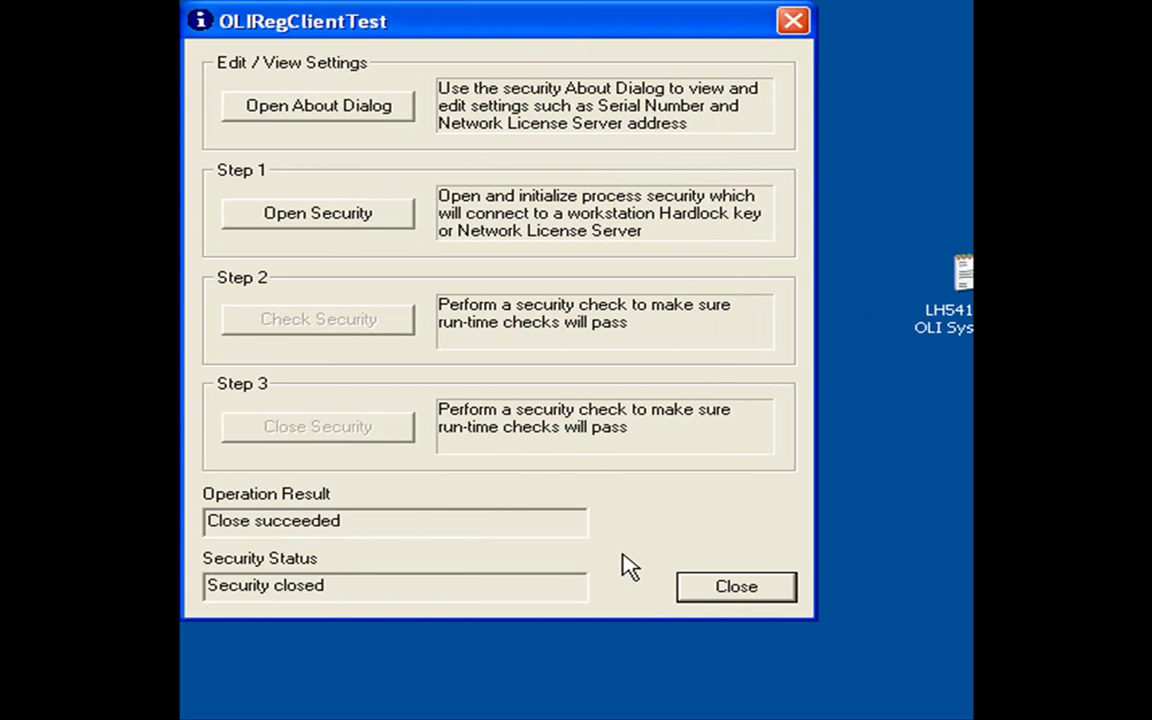
# Open and check security in OLIRegClientTest, then display the About Aspen OLI 2006.5 dialog.
pyautogui.click(352, 216)
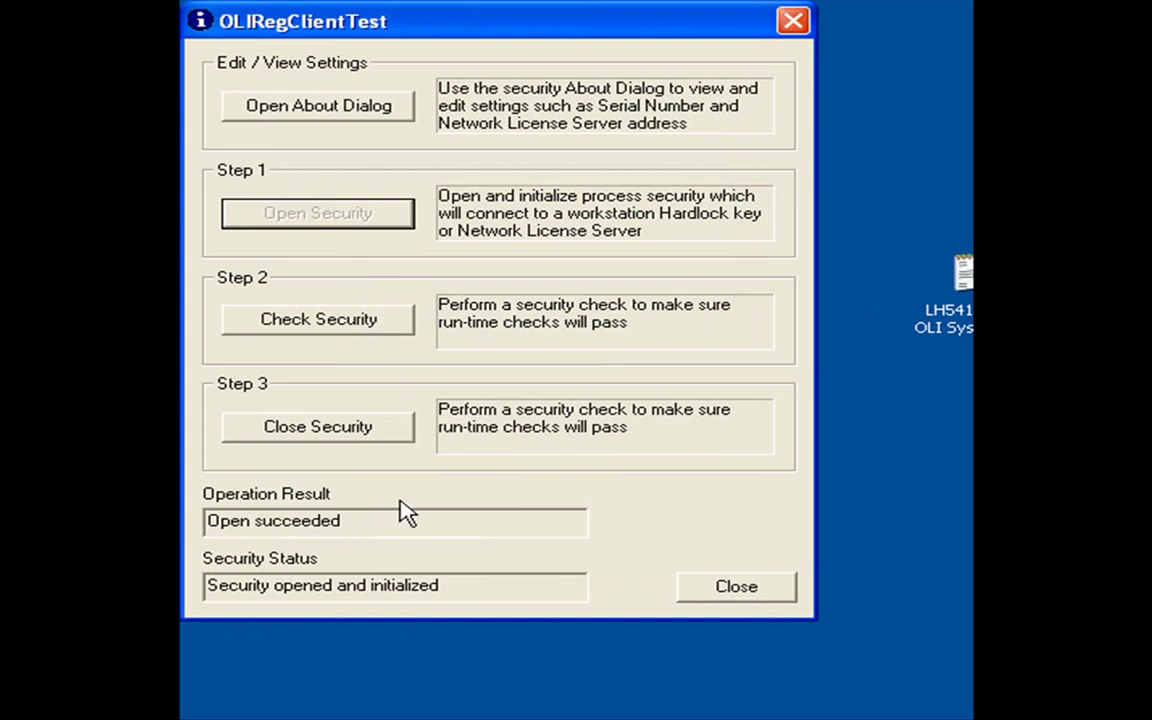
pyautogui.click(367, 332)
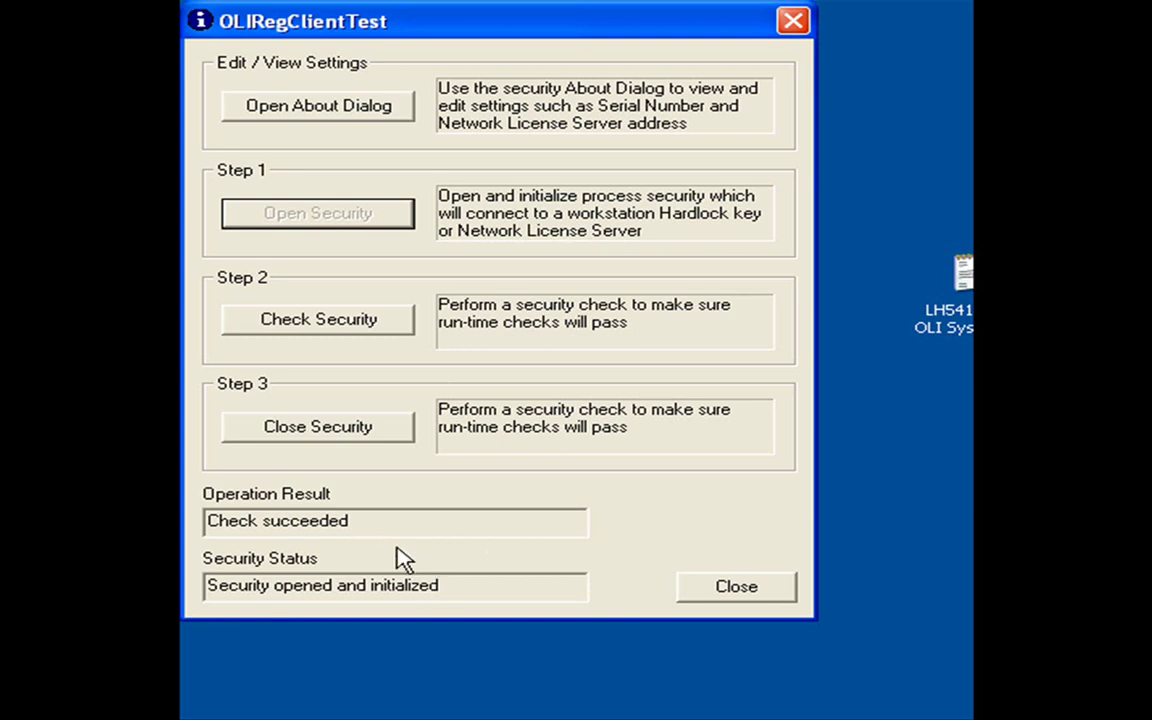
pyautogui.click(374, 116)
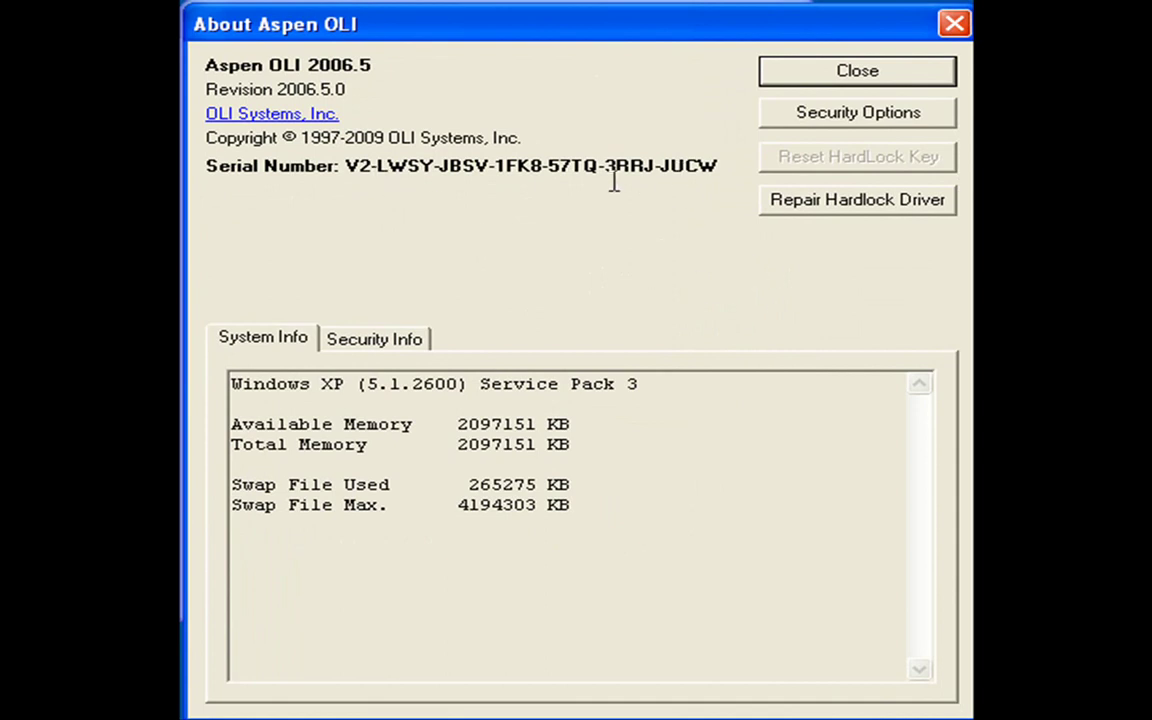
# Review the licence's Security Info details, dismiss the About dialog, and close security.
pyautogui.click(400, 340)
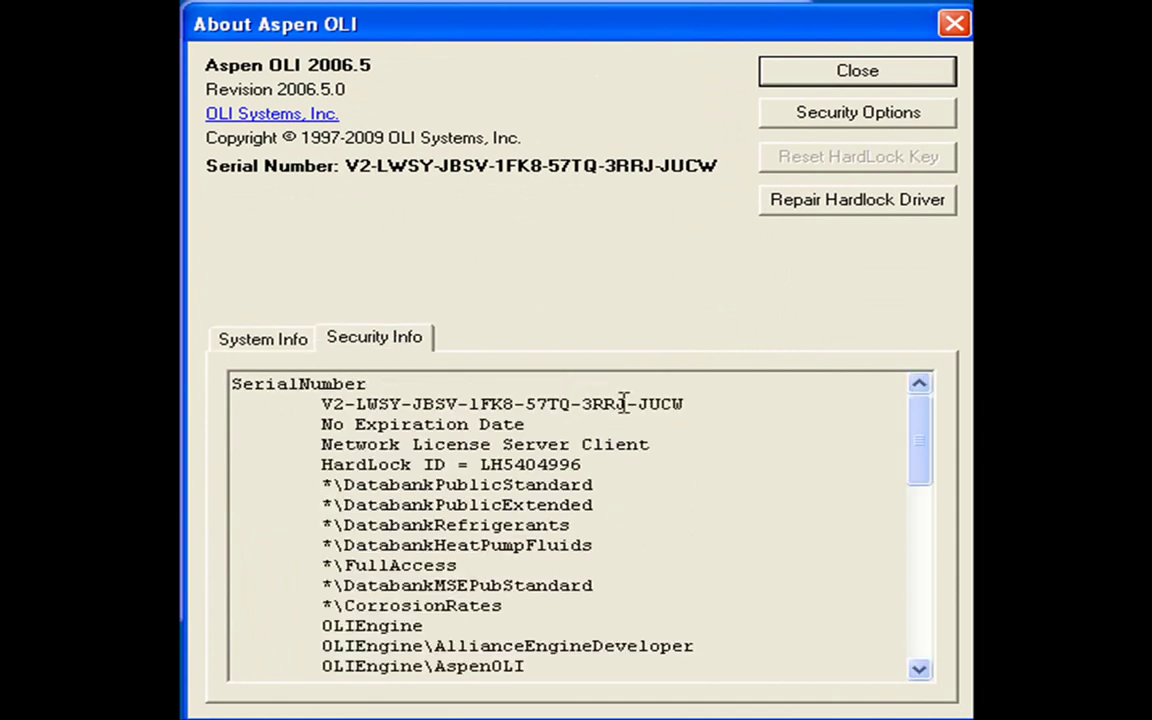
pyautogui.moveTo(919, 424)
pyautogui.mouseDown()
pyautogui.moveTo(911, 576)
pyautogui.moveTo(897, 481)
pyautogui.moveTo(912, 413)
pyautogui.mouseUp()
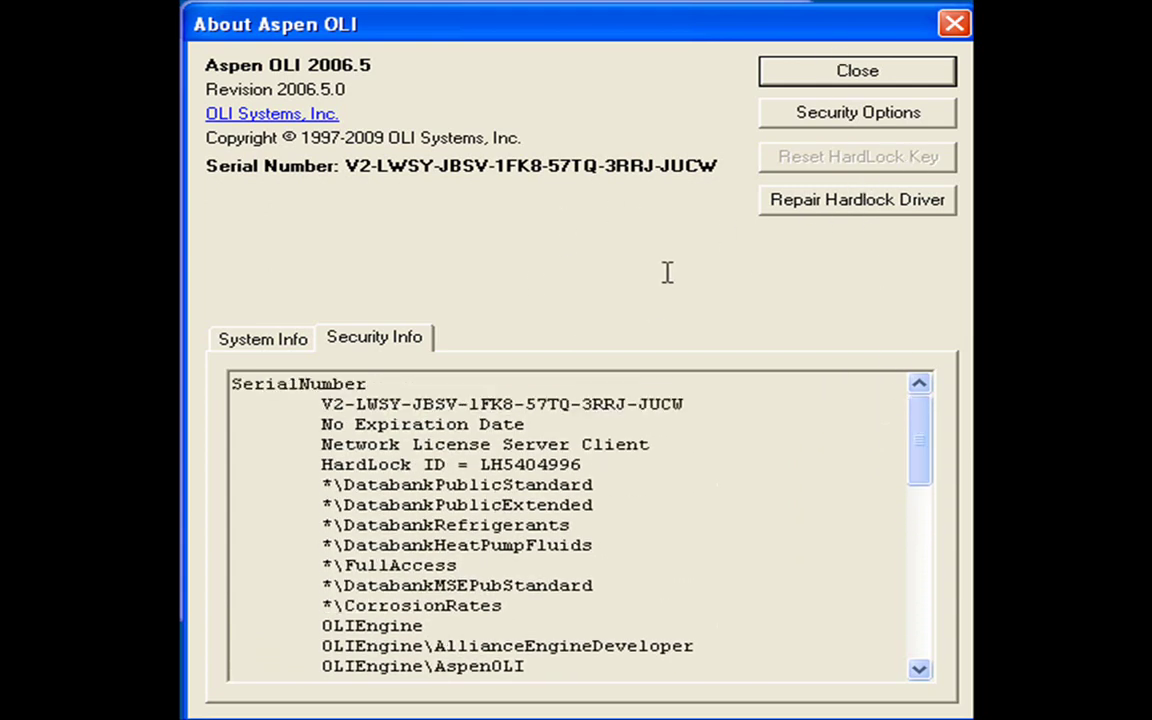
pyautogui.click(854, 77)
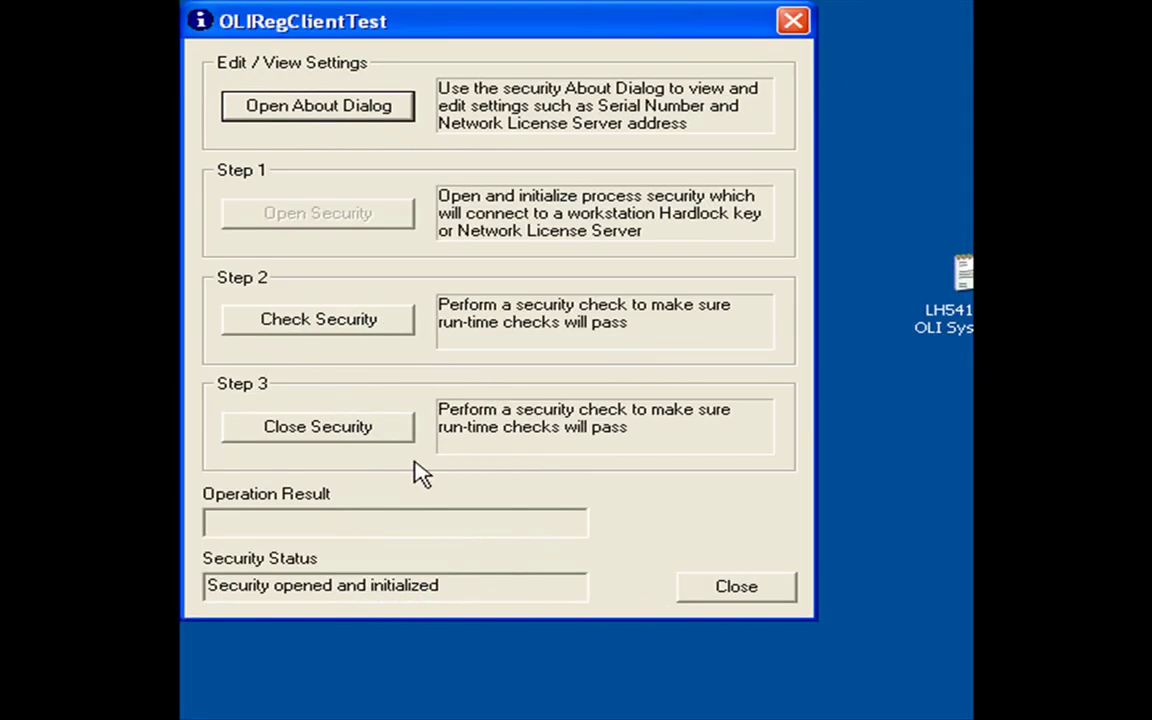
pyautogui.click(332, 432)
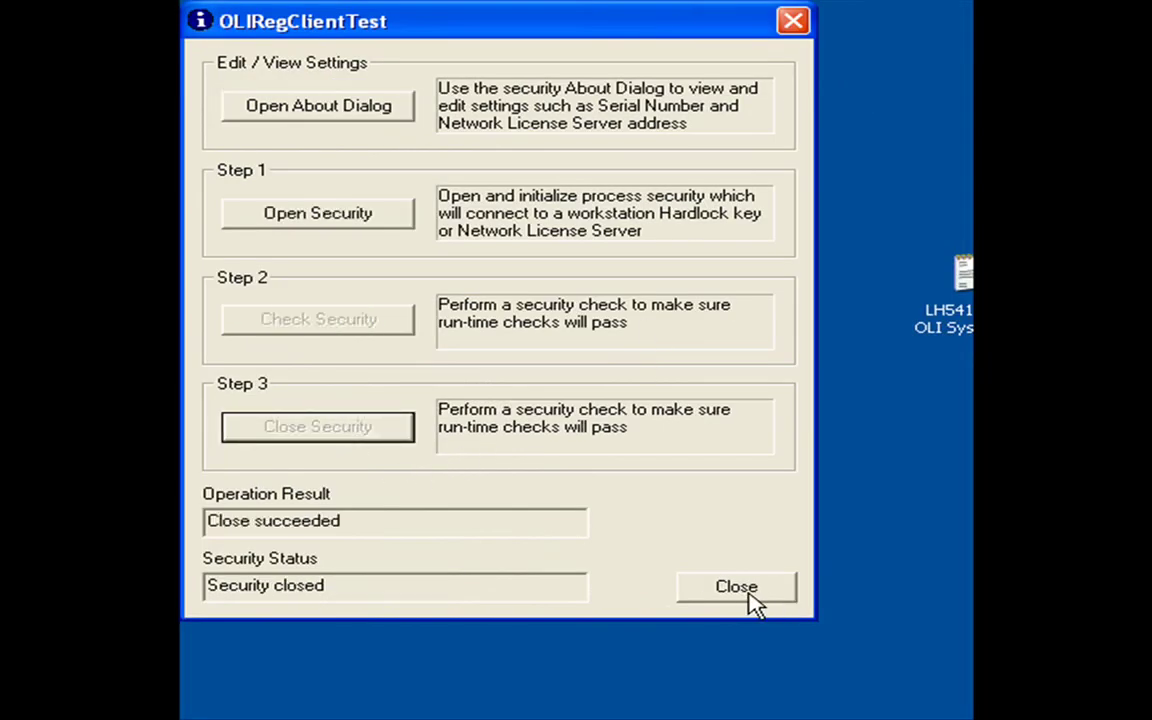